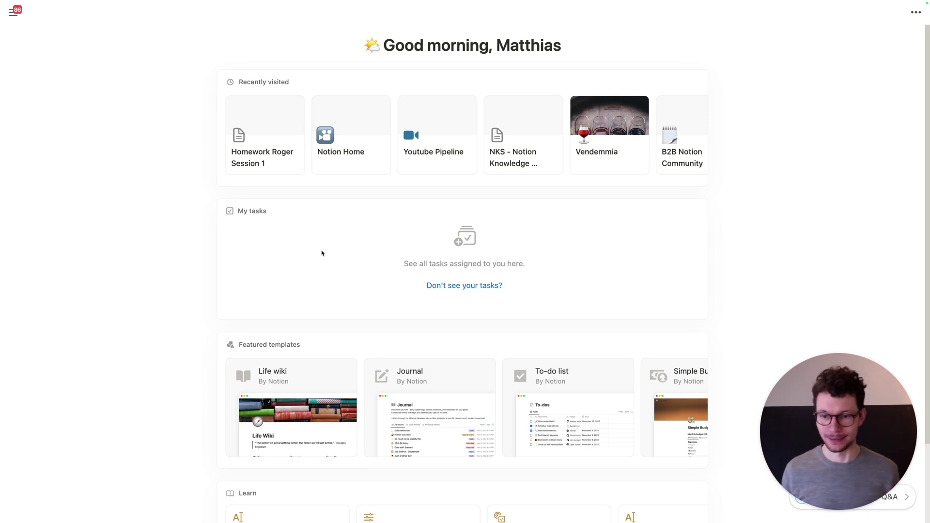
# Set the Home greeting nickname to 'Champ' so it reads 'Good morning, Champ'
pyautogui.scroll(-3, 322, 253)
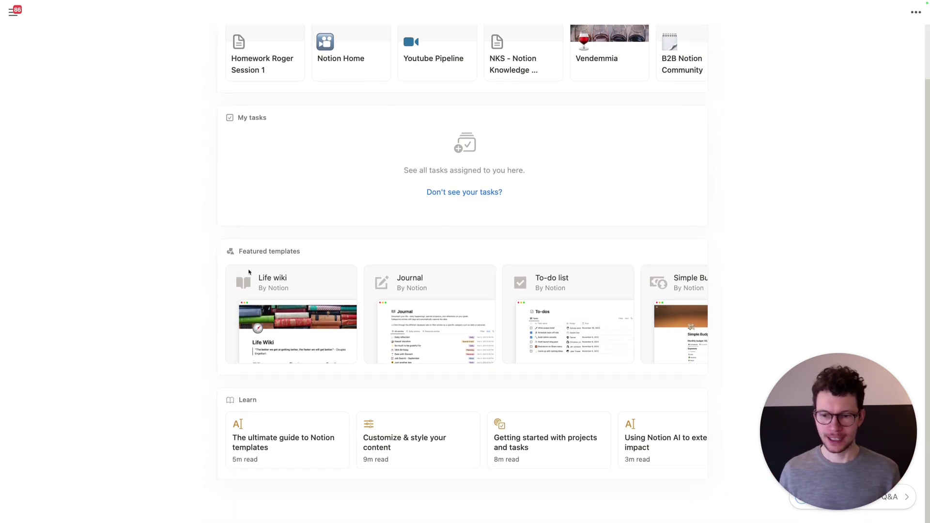
pyautogui.scroll(3, 310, 416)
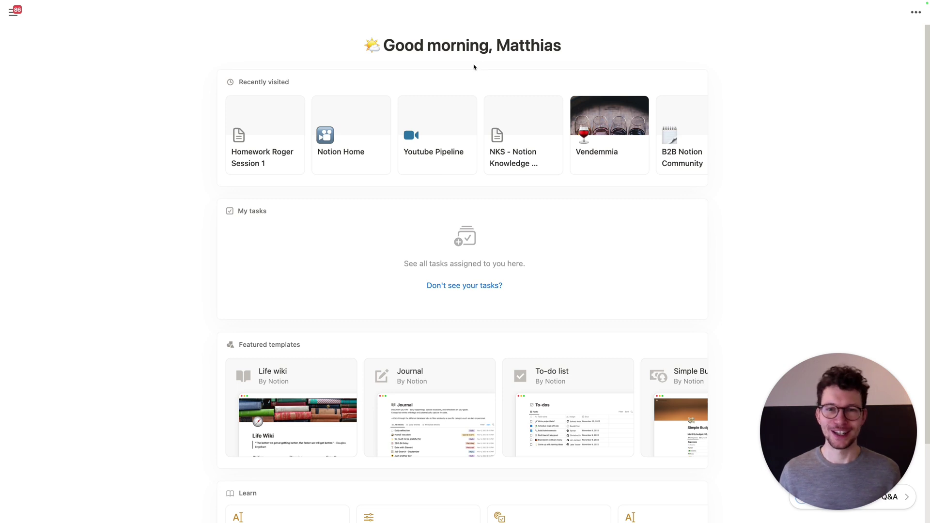
pyautogui.click(516, 48)
pyautogui.write('Champ')
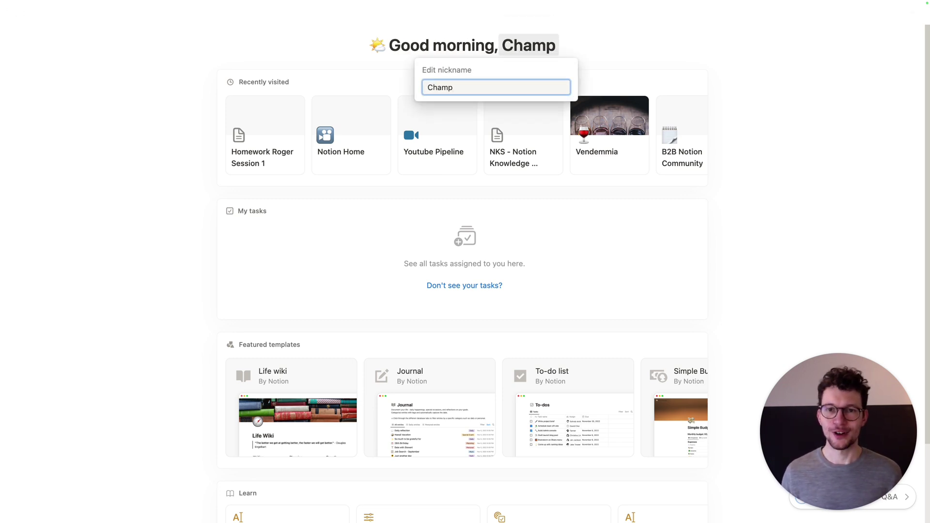
pyautogui.press('Return')
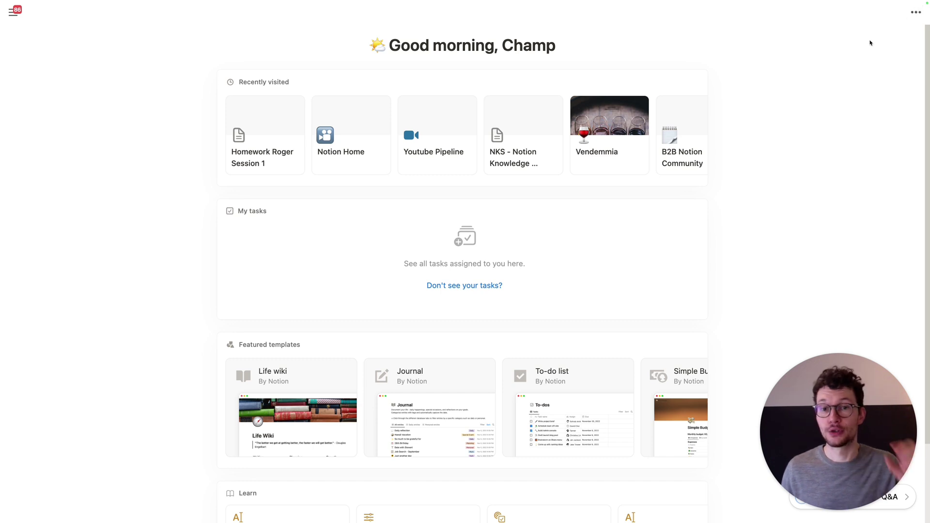
# Review the Home options' default start page setting, leaving the start page as Home
pyautogui.click(914, 17)
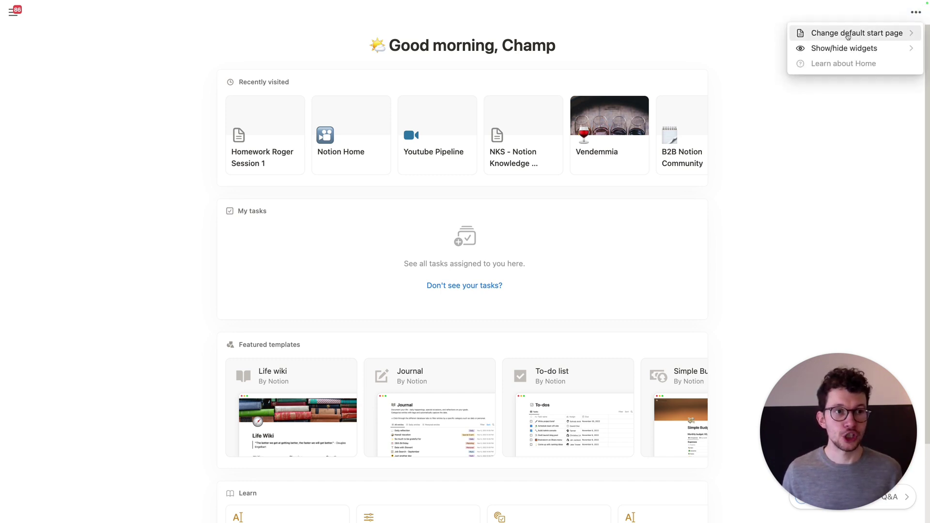
pyautogui.moveTo(847, 34)
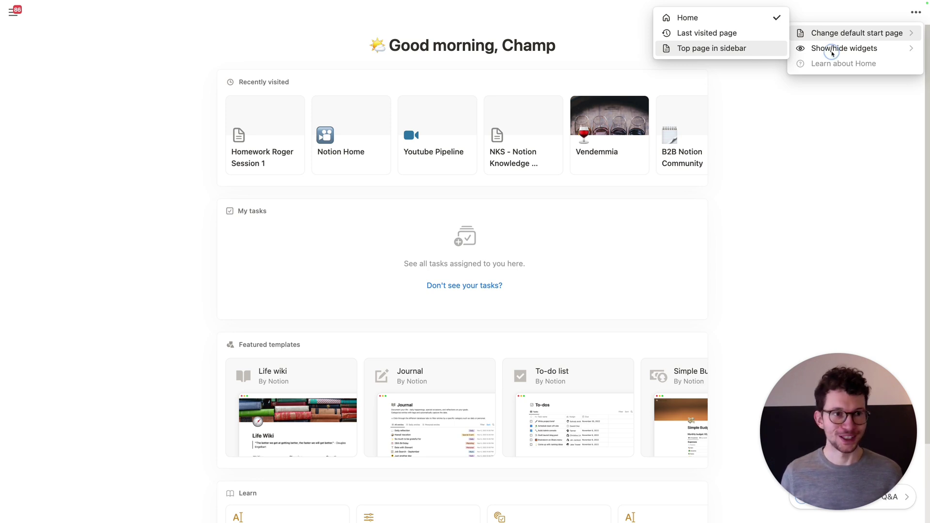
pyautogui.click(734, 182)
pyautogui.scroll(-2, 728, 191)
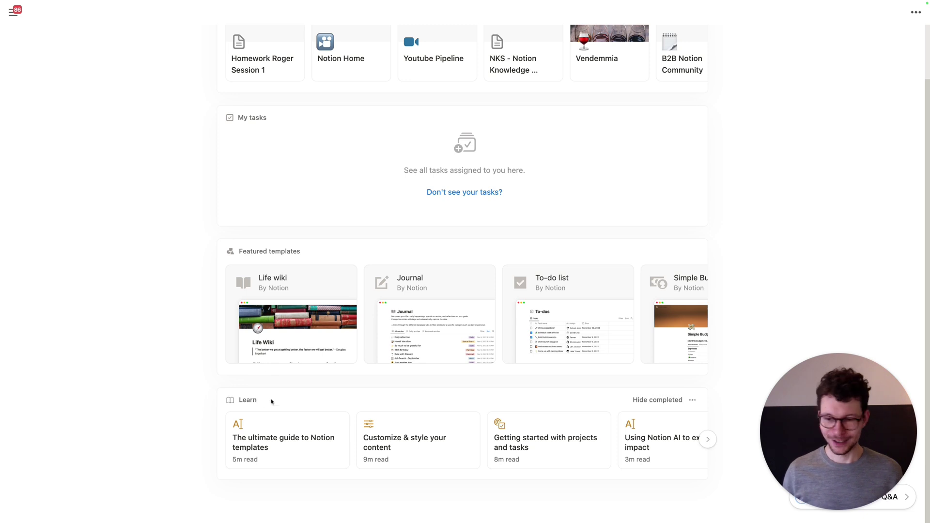
pyautogui.scroll(1, 262, 400)
pyautogui.scroll(4, 260, 403)
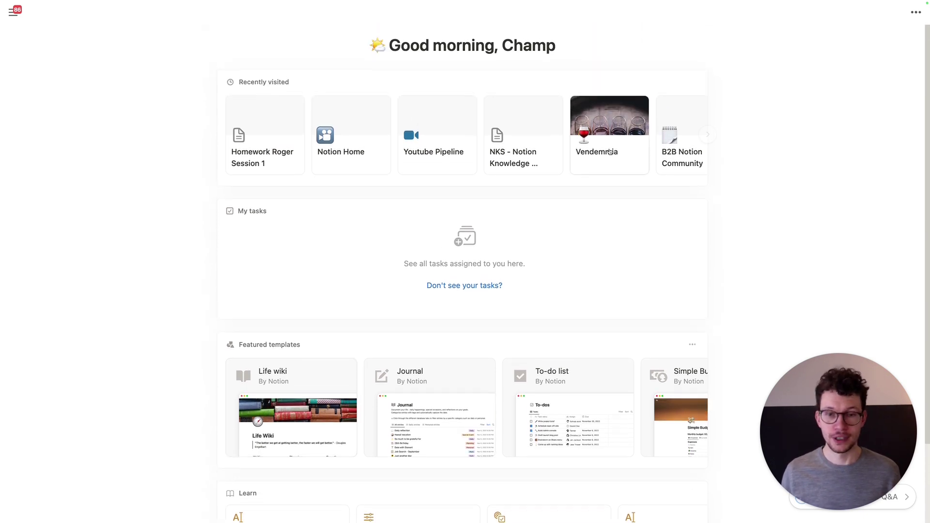
pyautogui.click(912, 14)
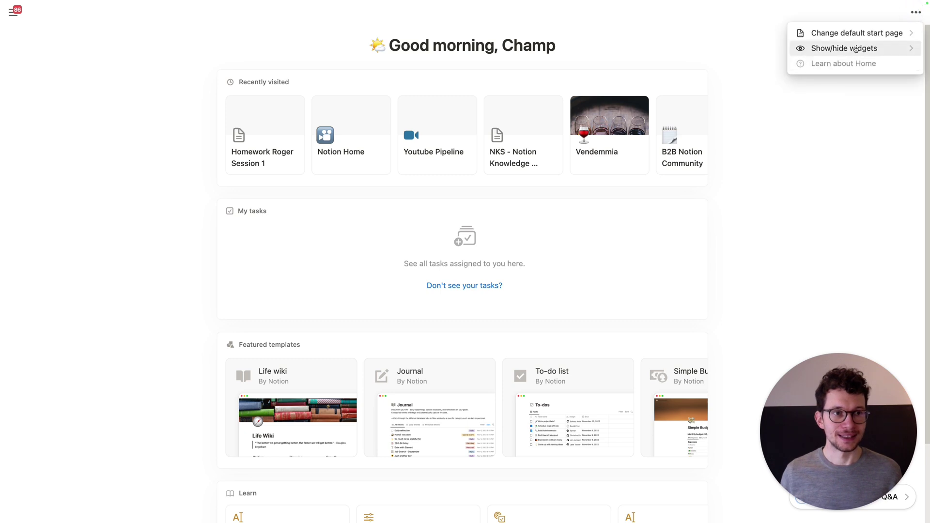
# Hide the Featured templates and Learn widgets from the Home page
pyautogui.click(726, 71)
pyautogui.click(747, 56)
pyautogui.press('Escape')
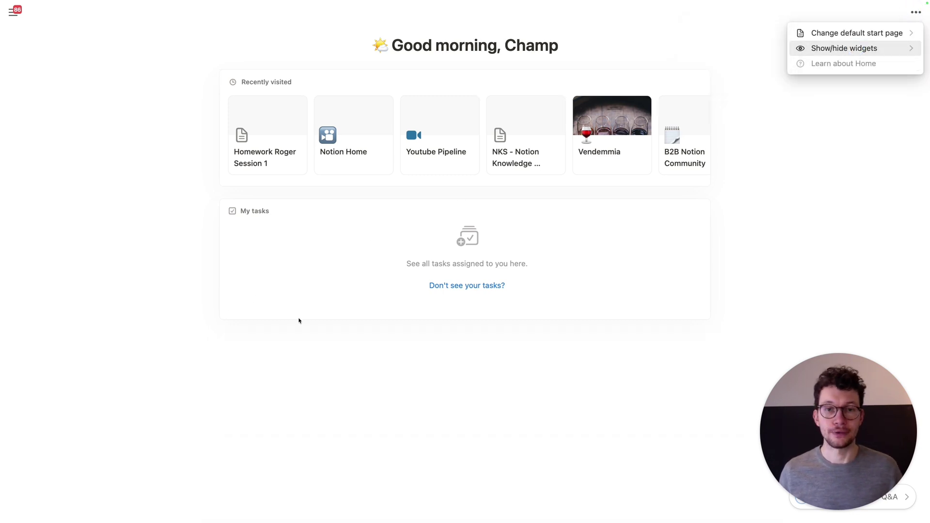
pyautogui.press('Escape')
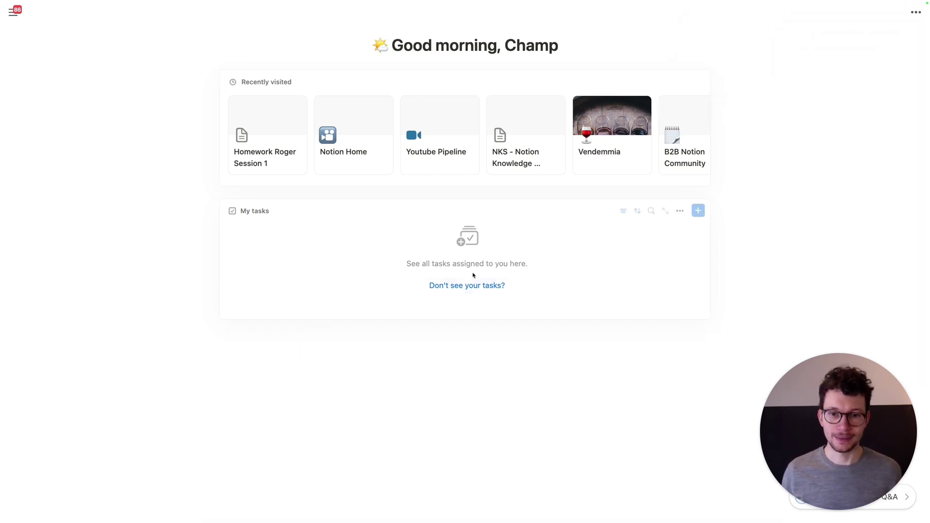
pyautogui.click(915, 12)
pyautogui.click(627, 333)
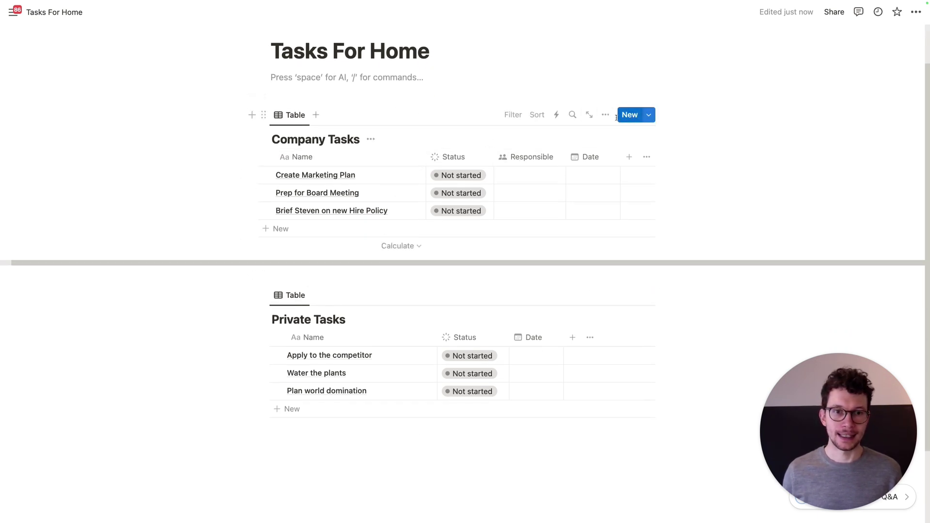
# Convert Company Tasks to a task database using Status, Responsible and Date, and assign yourself to Create Marketing Plan
pyautogui.click(606, 115)
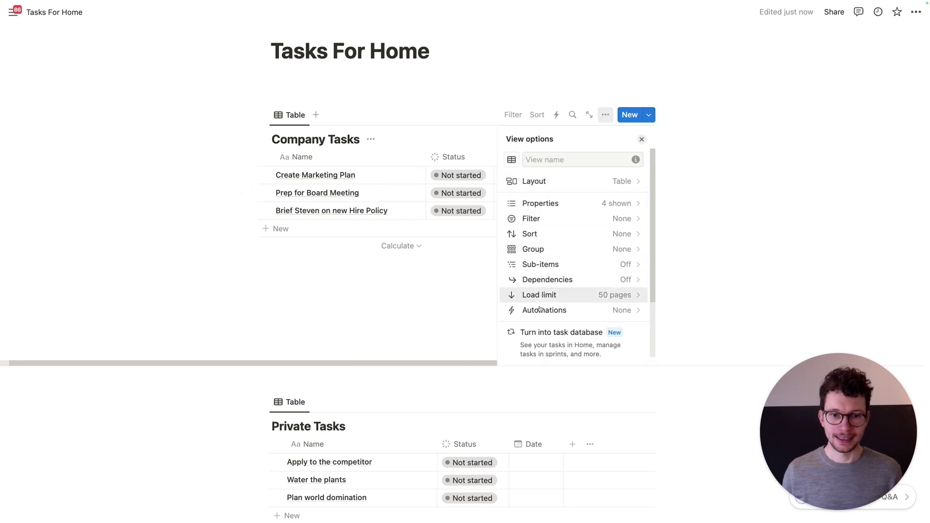
pyautogui.click(554, 333)
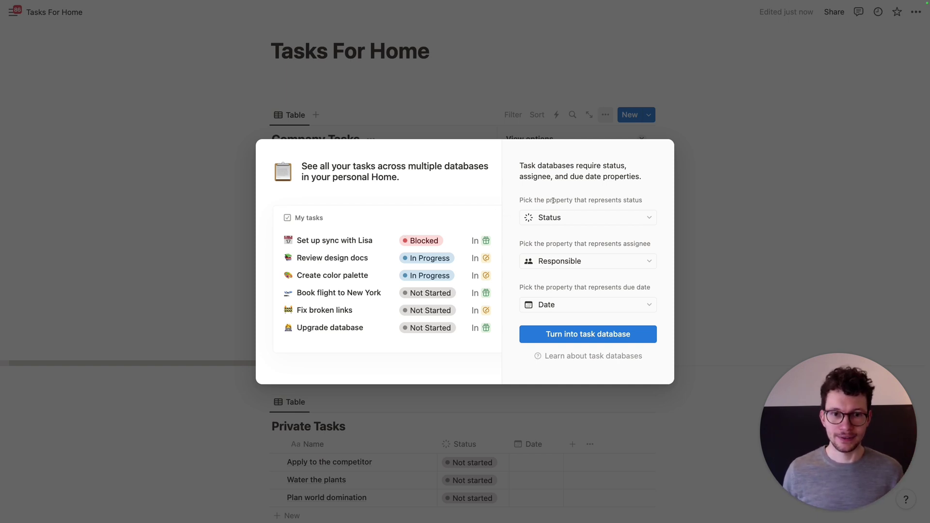
pyautogui.click(541, 218)
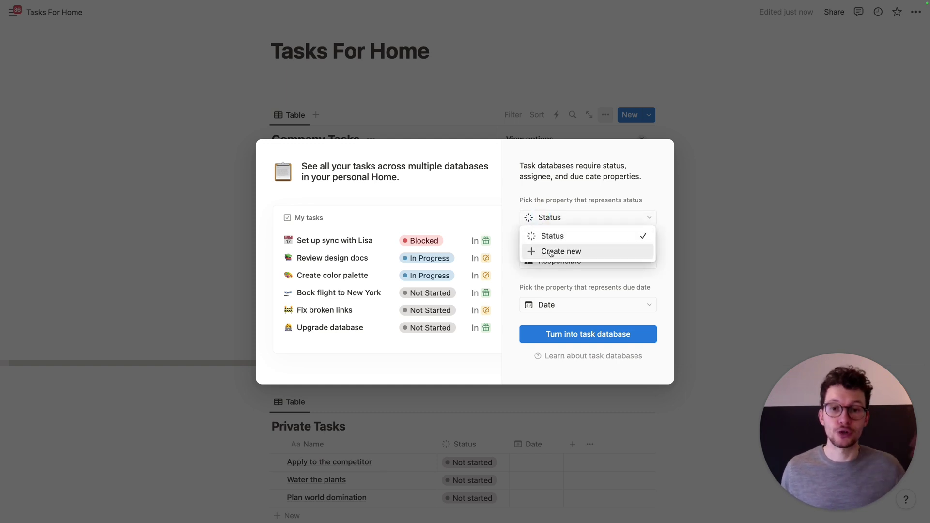
pyautogui.click(548, 217)
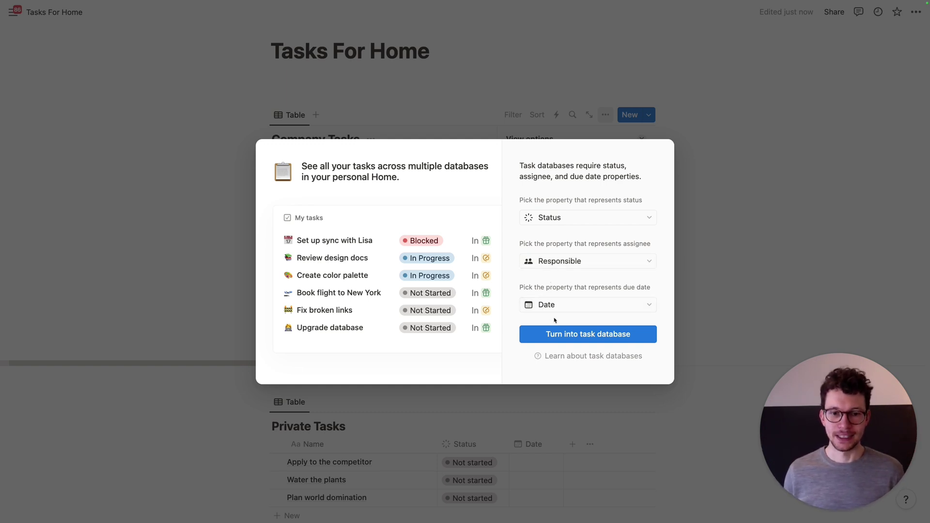
pyautogui.click(581, 339)
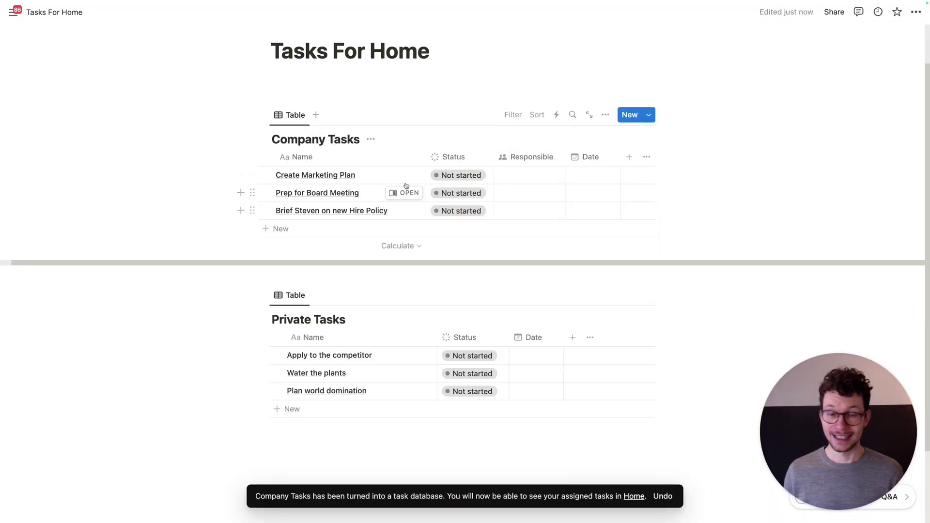
pyautogui.click(508, 175)
pyautogui.click(513, 209)
# Assign yourself as Responsible for the Prep for Board Meeting task
pyautogui.click(515, 127)
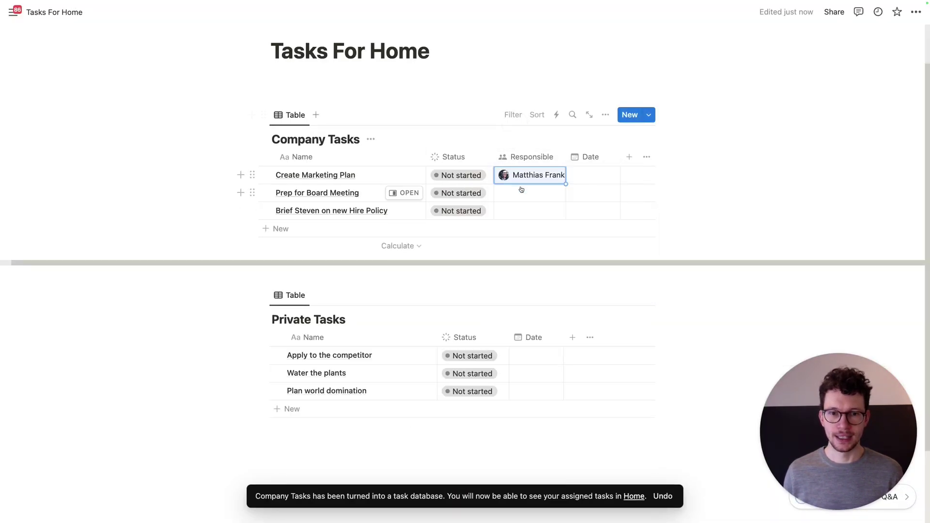
pyautogui.click(525, 191)
pyautogui.click(538, 228)
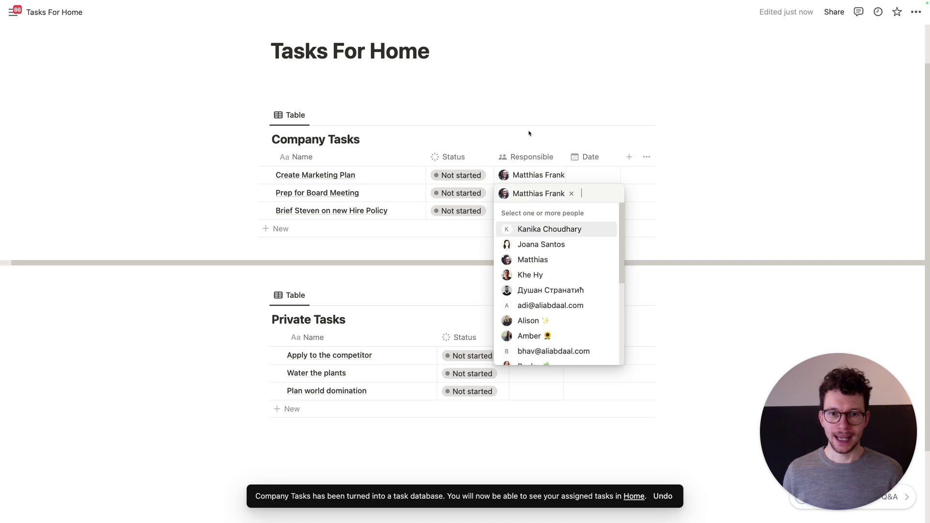
pyautogui.click(499, 94)
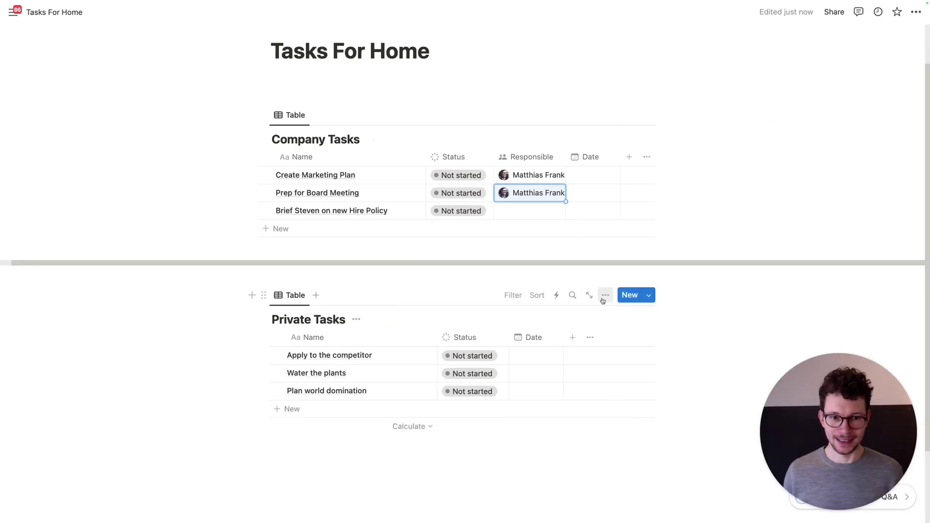
pyautogui.click(605, 295)
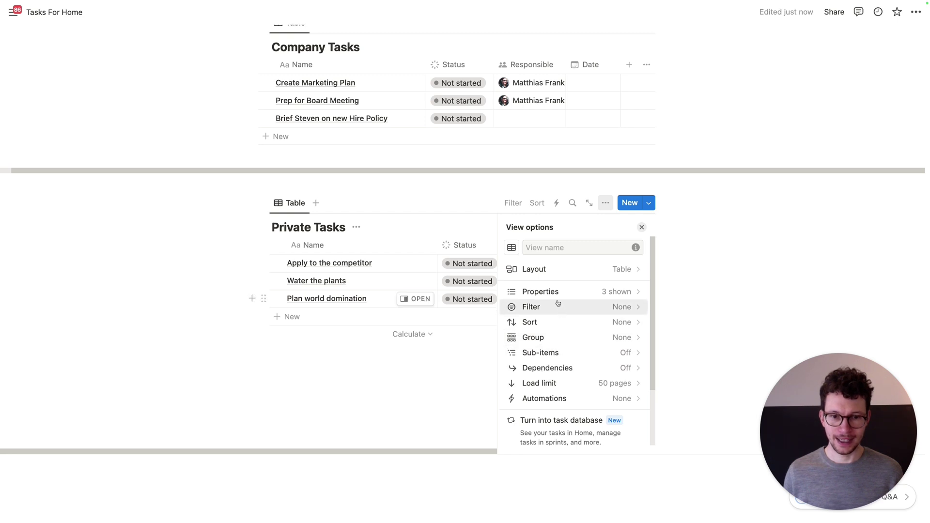
# Turn Private Tasks into a task database with a newly created Assignee property
pyautogui.click(514, 426)
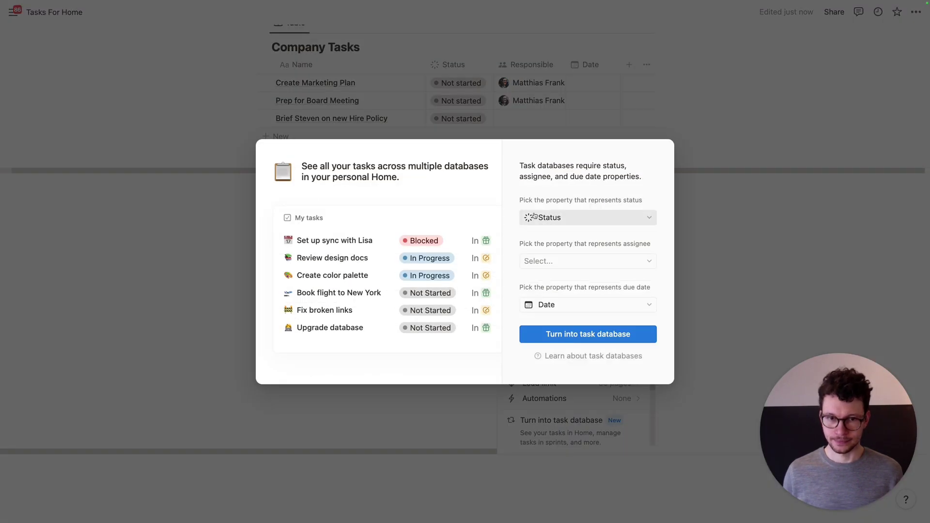
pyautogui.click(546, 260)
pyautogui.click(548, 279)
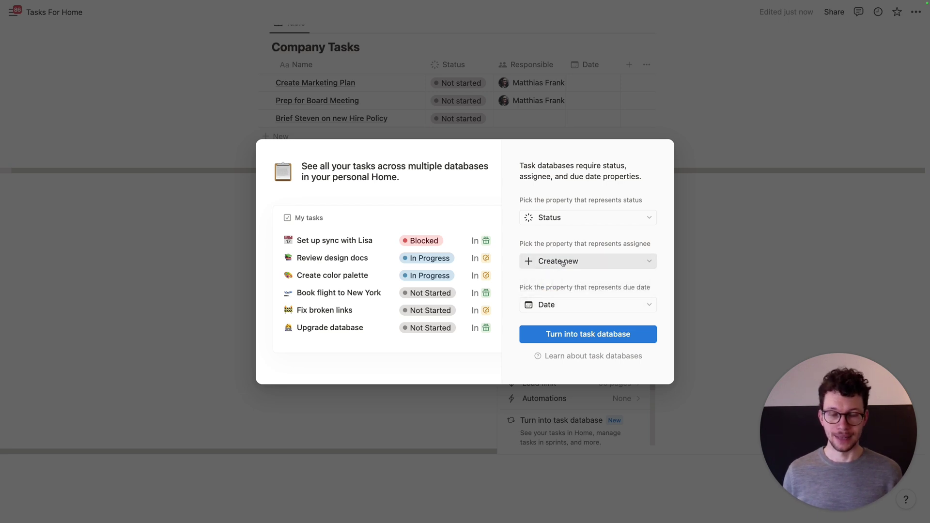
pyautogui.click(580, 262)
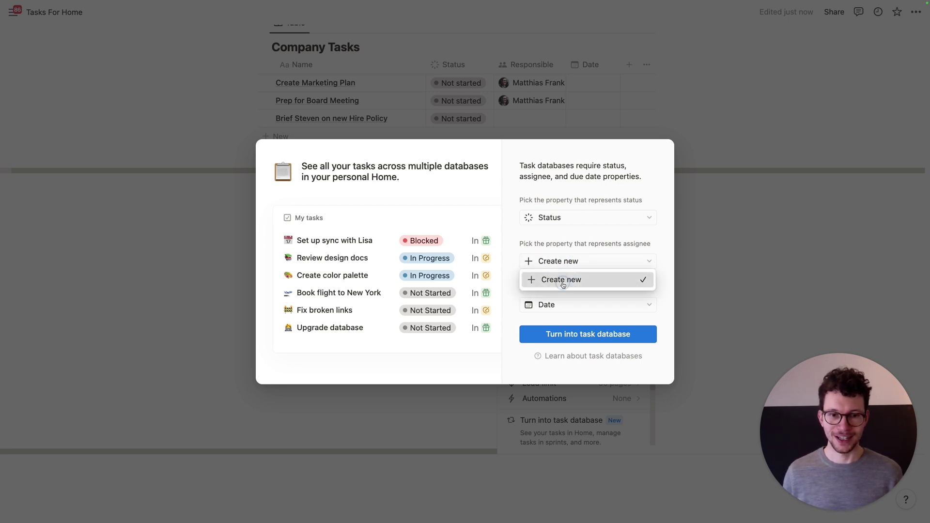
pyautogui.click(563, 285)
pyautogui.click(571, 333)
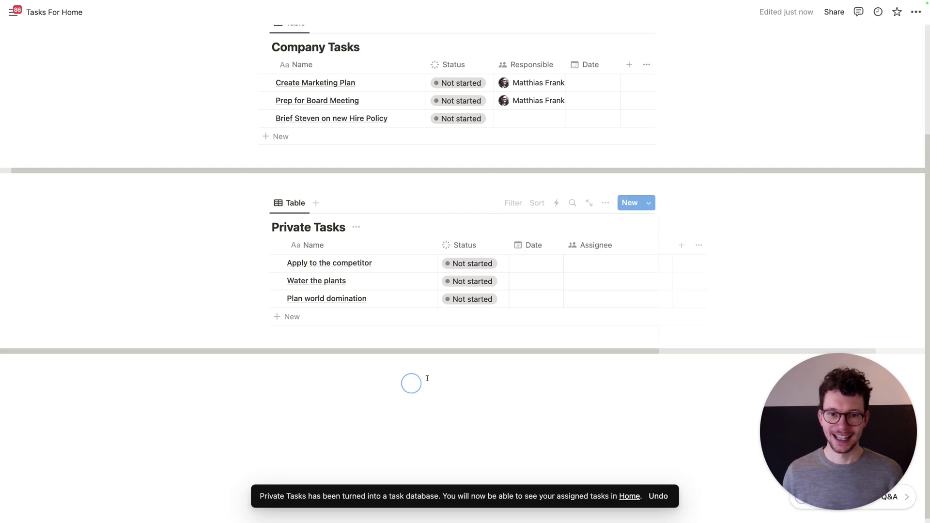
# Assign yourself to Apply to the competitor and return to the Home page
pyautogui.click(586, 267)
pyautogui.click(614, 297)
pyautogui.press('Escape')
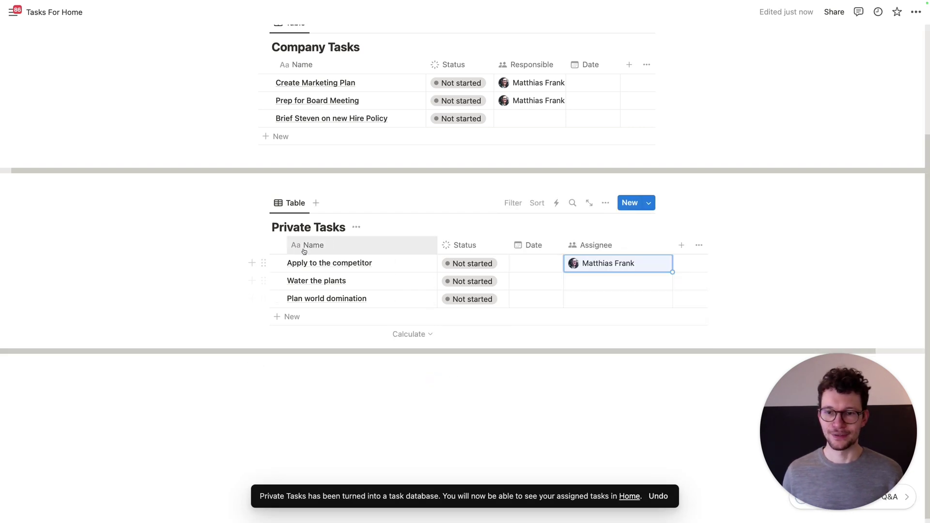
pyautogui.click(141, 222)
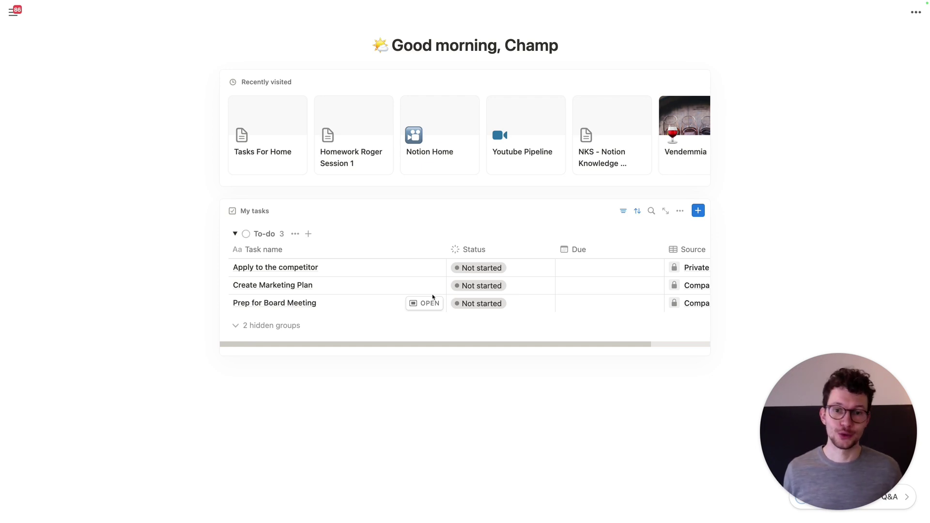
# Narrow the My tasks Status and Due columns, then open Apply to the competitor
pyautogui.moveTo(445, 249); pyautogui.dragTo(342, 252)
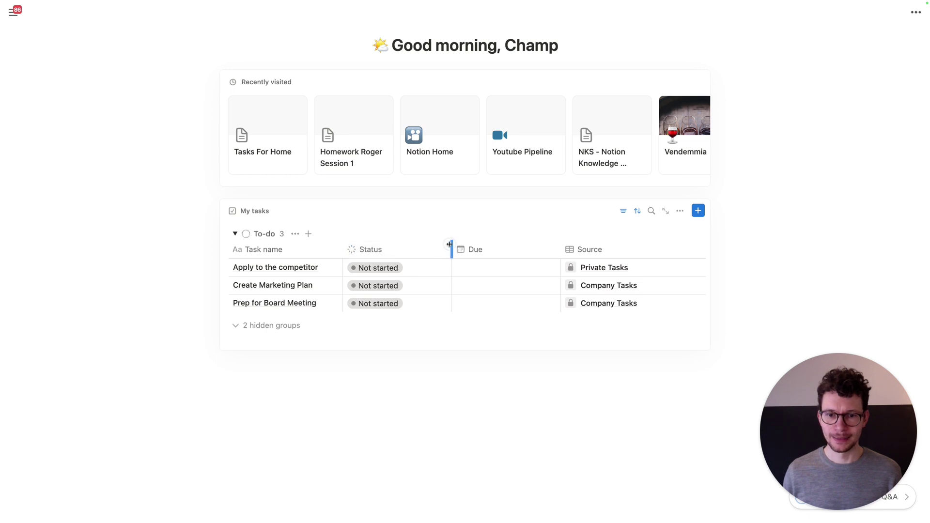
pyautogui.moveTo(450, 243); pyautogui.dragTo(427, 249)
pyautogui.moveTo(533, 251); pyautogui.dragTo(484, 251)
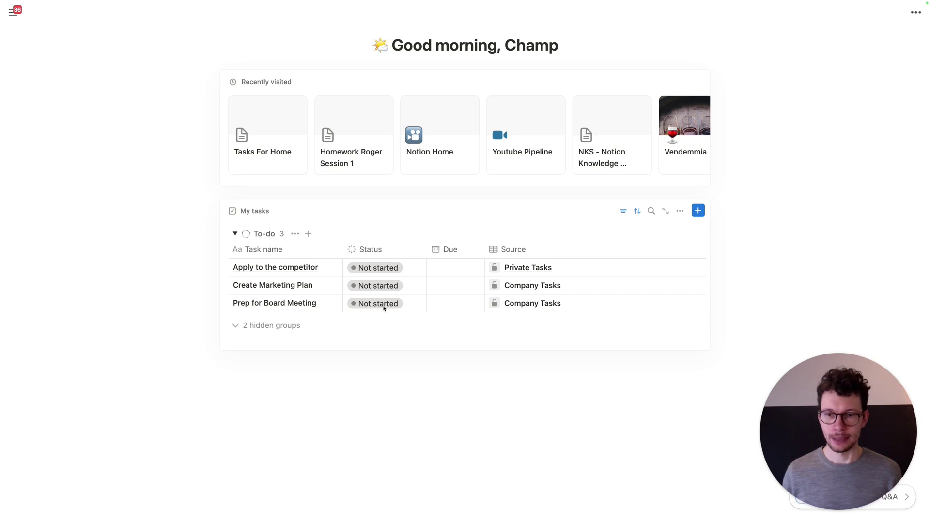
pyautogui.moveTo(321, 269)
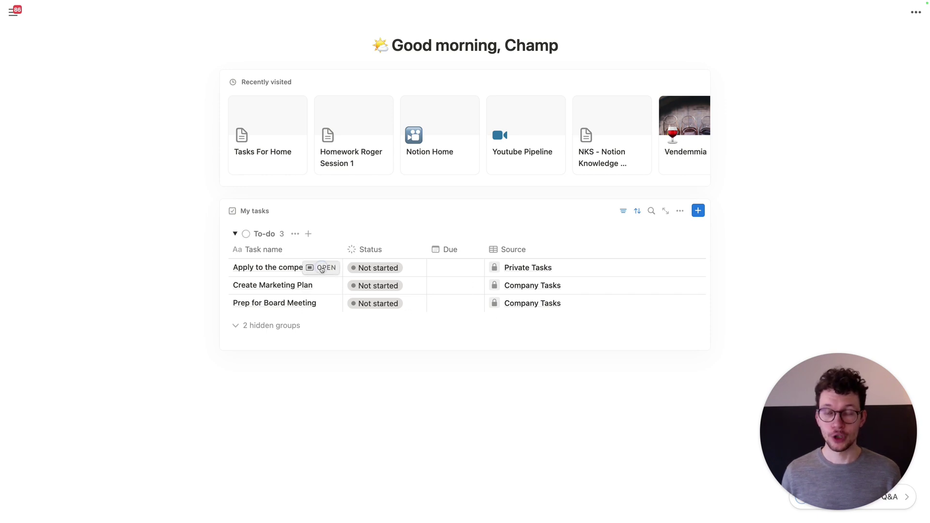
pyautogui.click(321, 268)
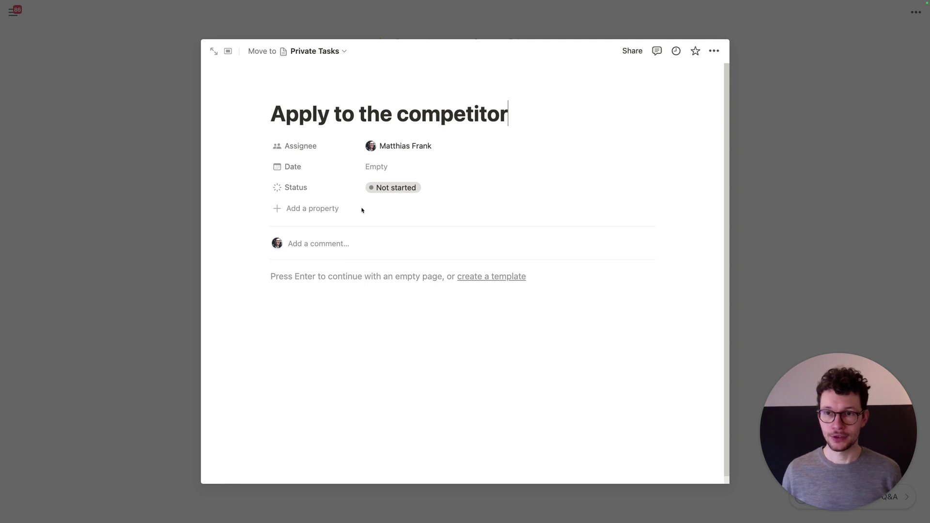
# Write 'Hello This is great' in Apply to the competitor's body, then close its page and side peek
pyautogui.click(365, 293)
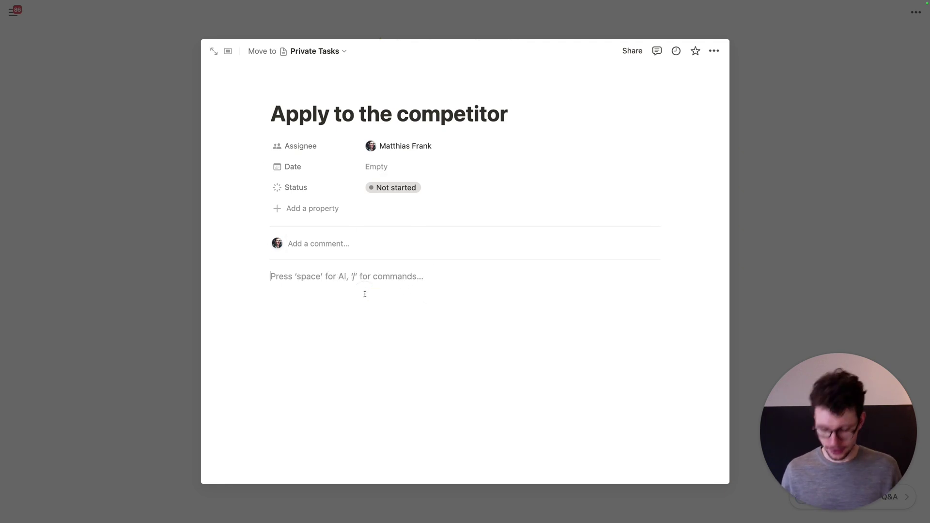
pyautogui.write('Hello This is great')
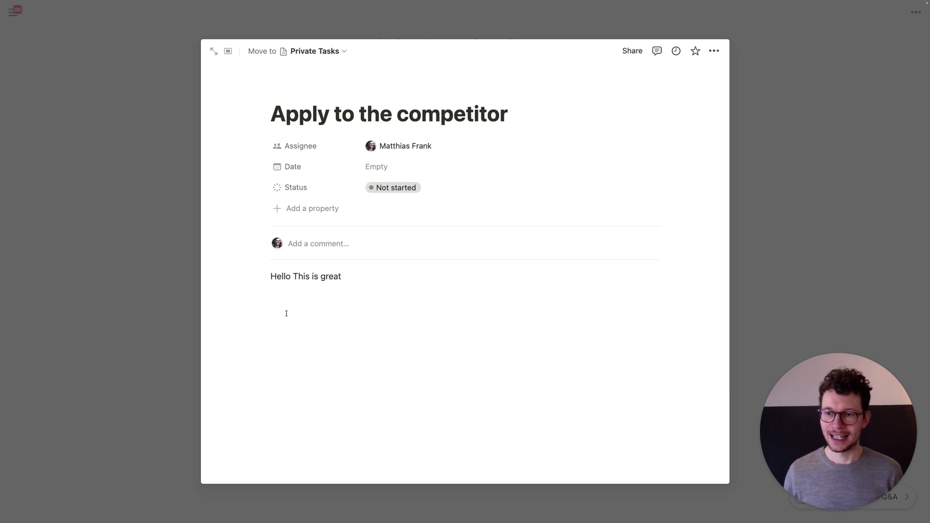
pyautogui.click(148, 260)
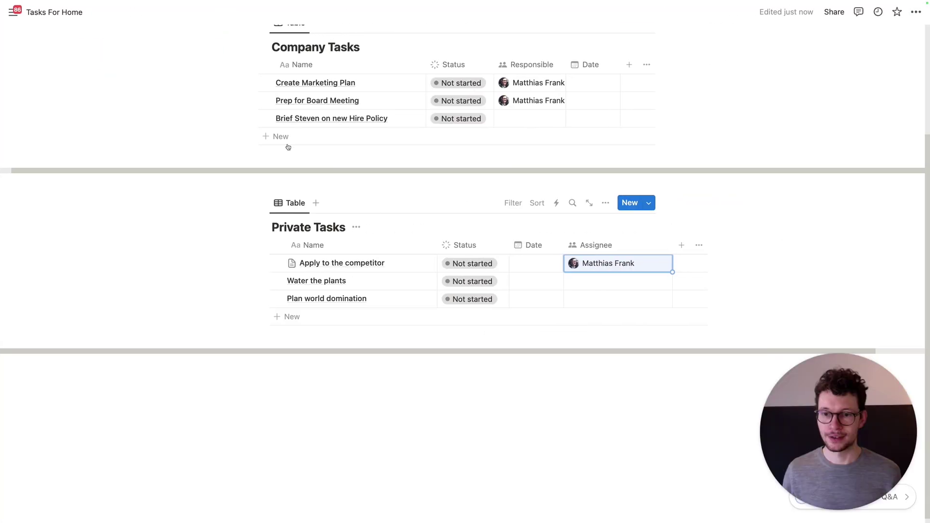
pyautogui.scroll(1, 382, 249)
pyautogui.click(419, 319)
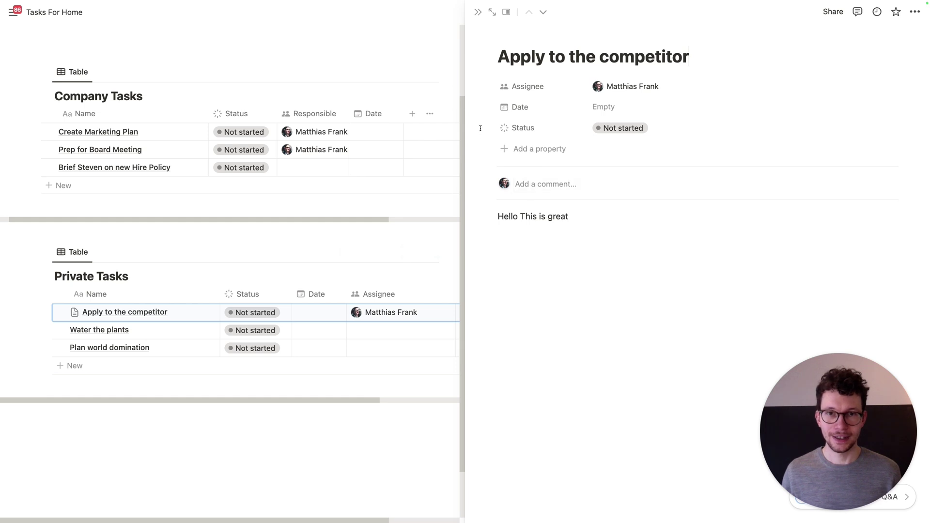
pyautogui.click(477, 12)
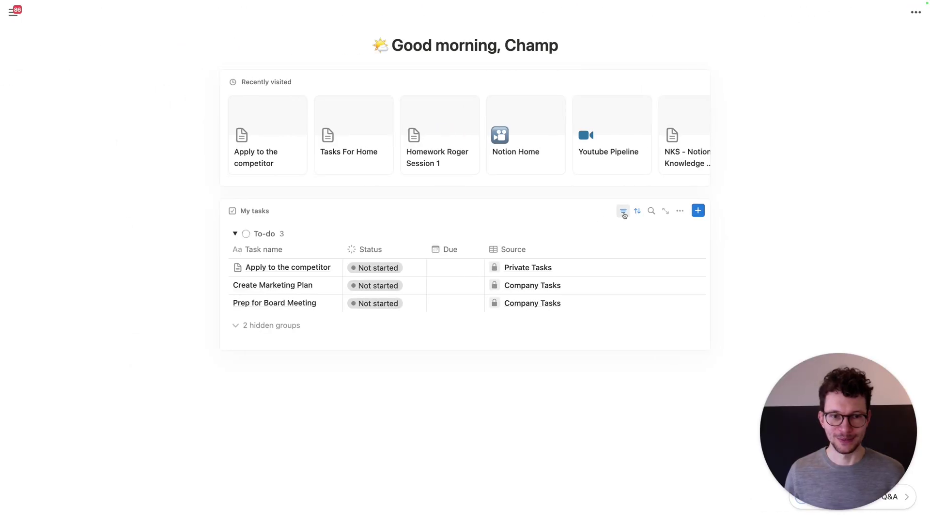
# Add a Due: This week filter to the My tasks list
pyautogui.click(623, 212)
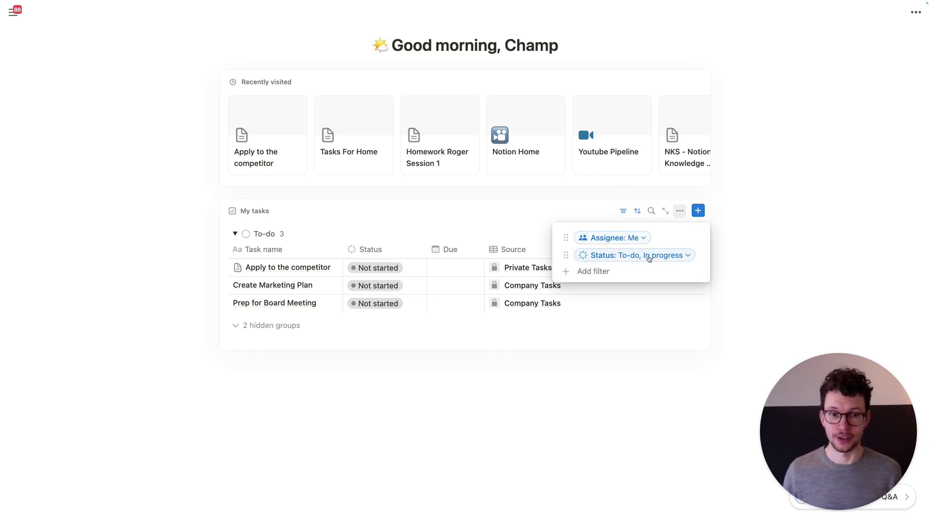
pyautogui.click(601, 273)
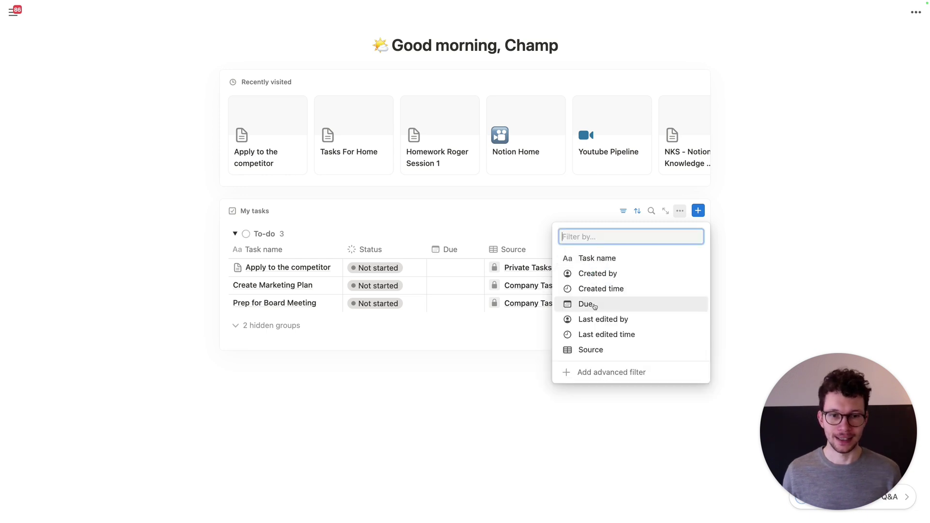
pyautogui.click(604, 308)
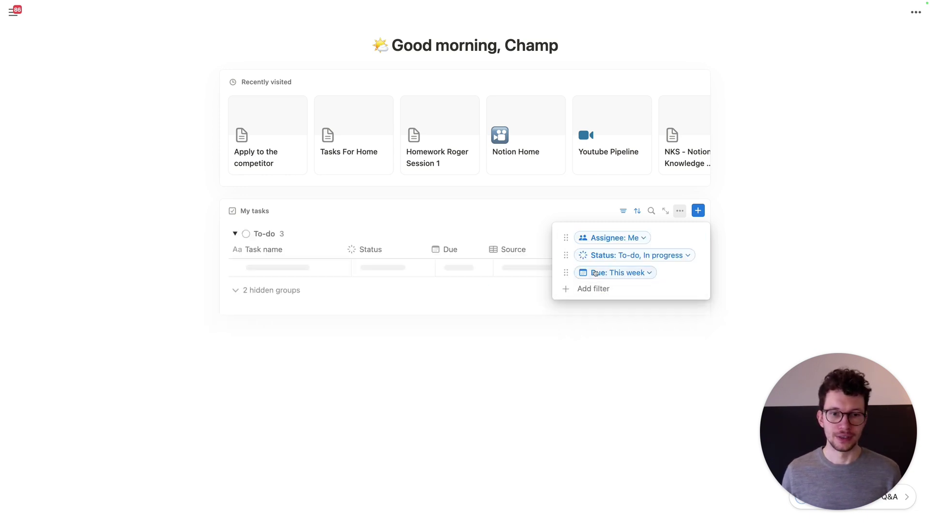
pyautogui.click(565, 368)
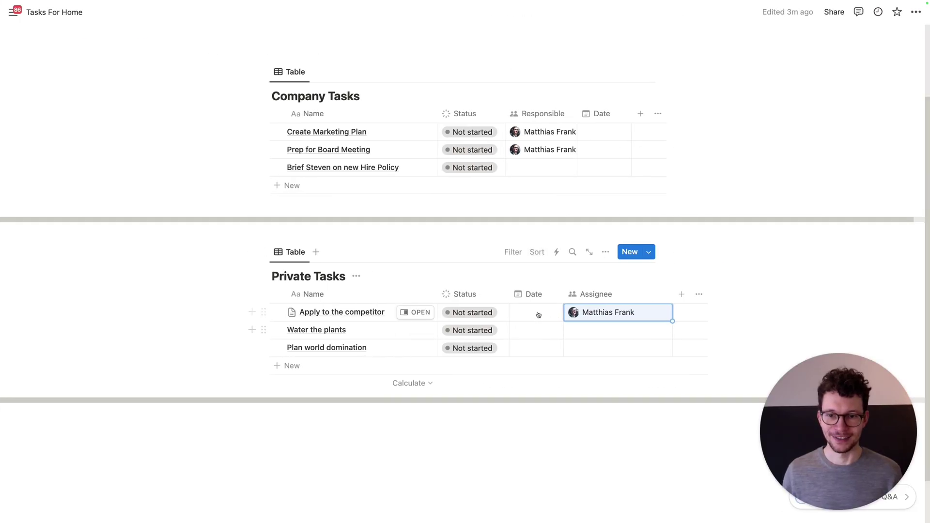
# Date Apply to the competitor Feb 22, 2024 and add 'Go see a doctor' to Private Tasks
pyautogui.click(584, 312)
pyautogui.click(174, 299)
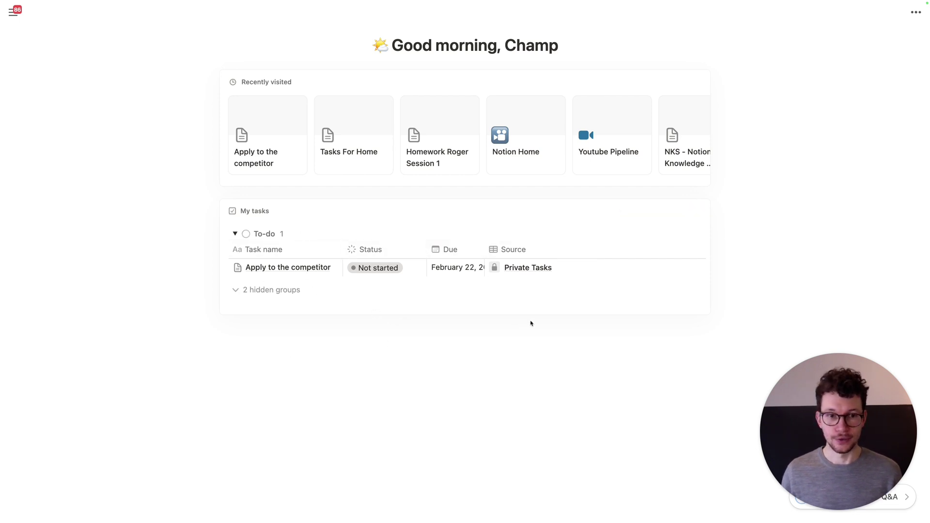
pyautogui.click(697, 210)
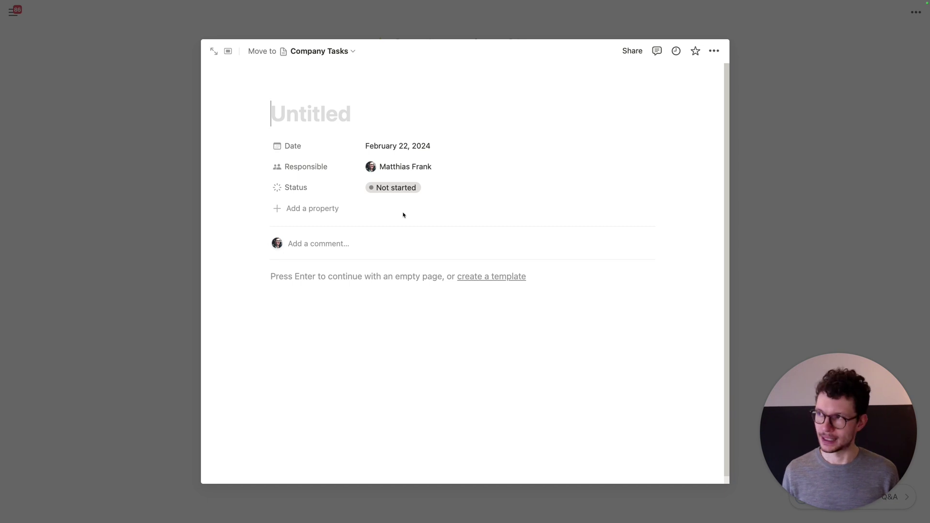
pyautogui.write('Go see a ')
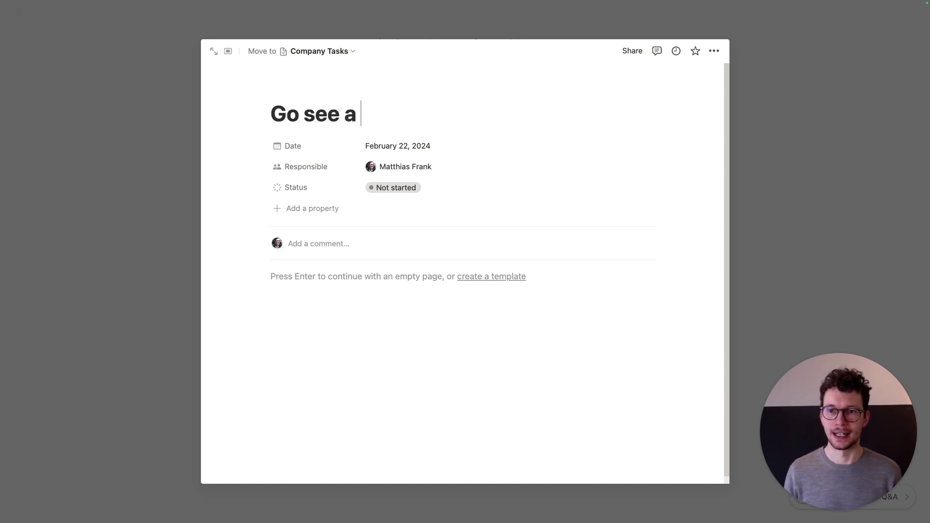
pyautogui.write('doctor')
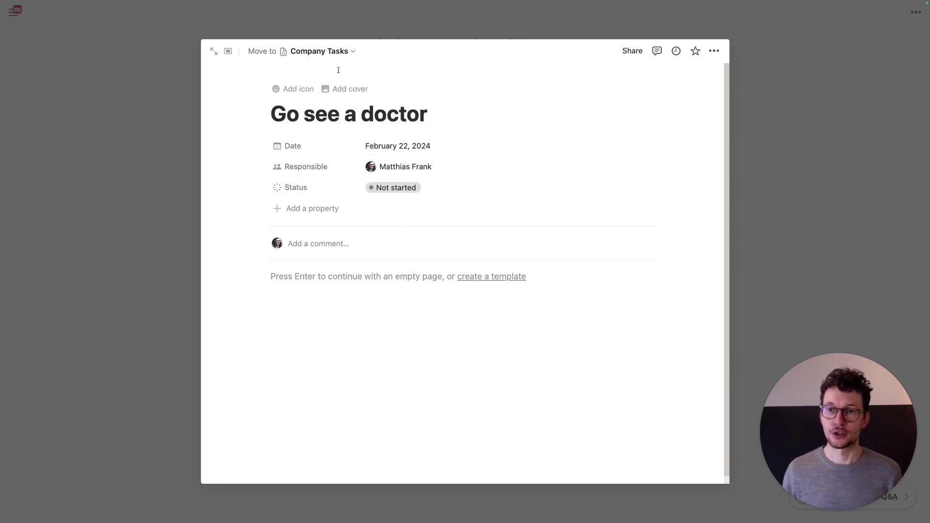
pyautogui.click(329, 54)
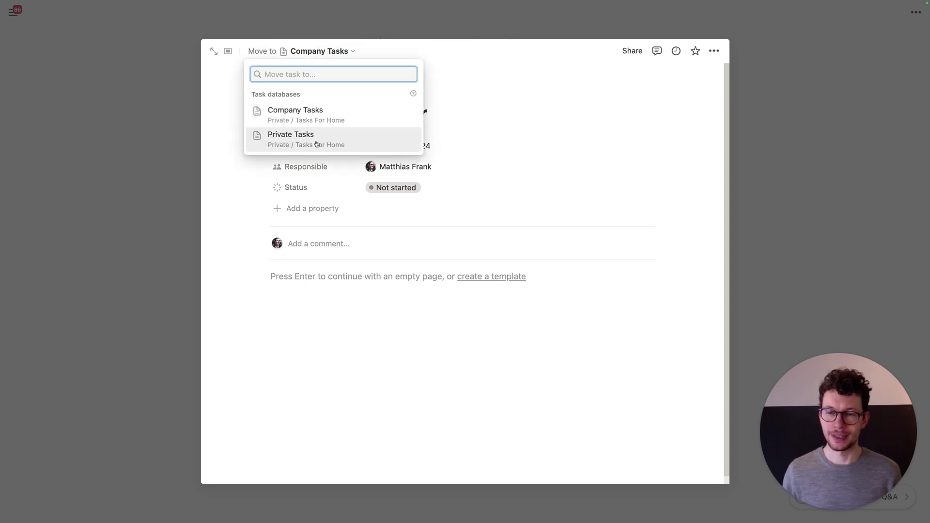
pyautogui.click(321, 144)
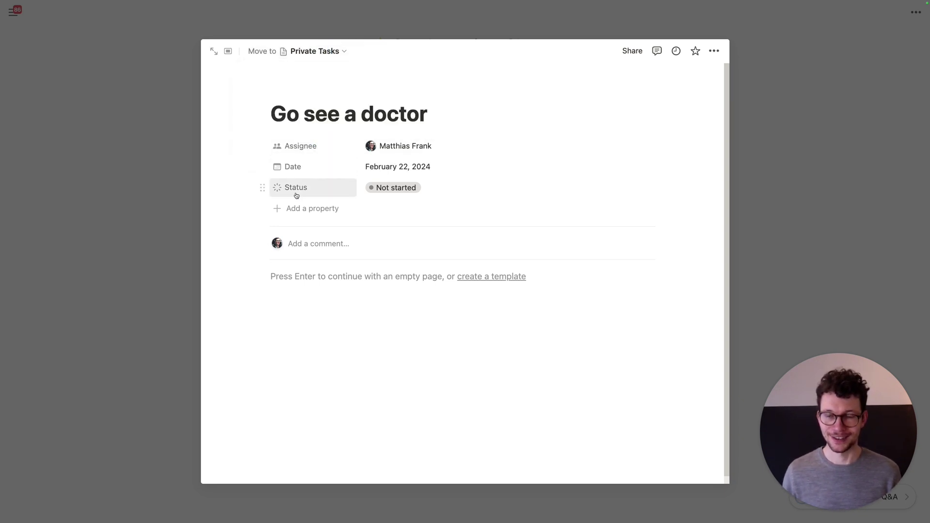
pyautogui.click(175, 271)
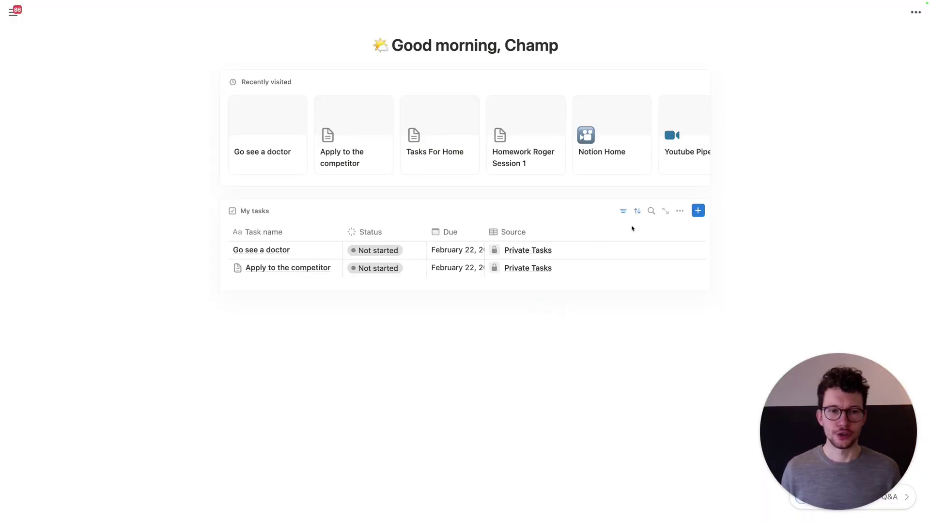
# Check how My tasks is sorted, then switch its layout to Board
pyautogui.click(637, 216)
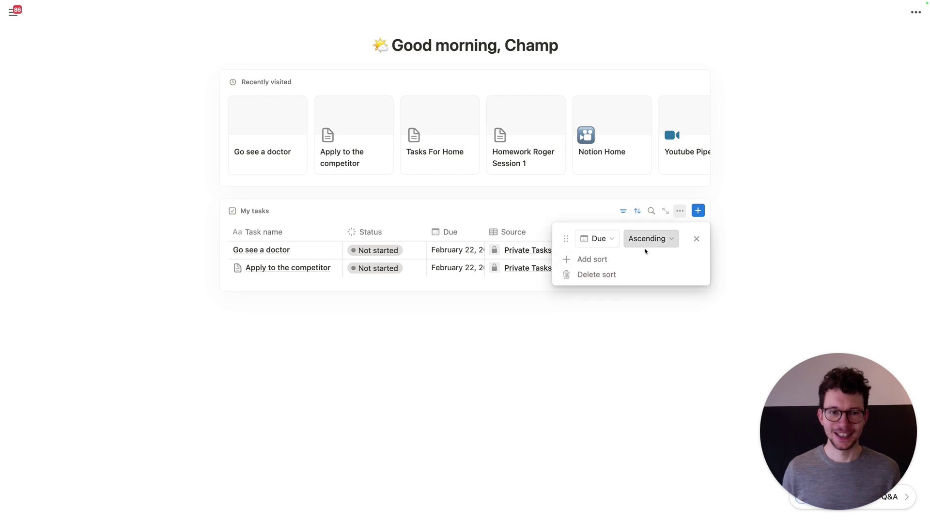
pyautogui.click(617, 338)
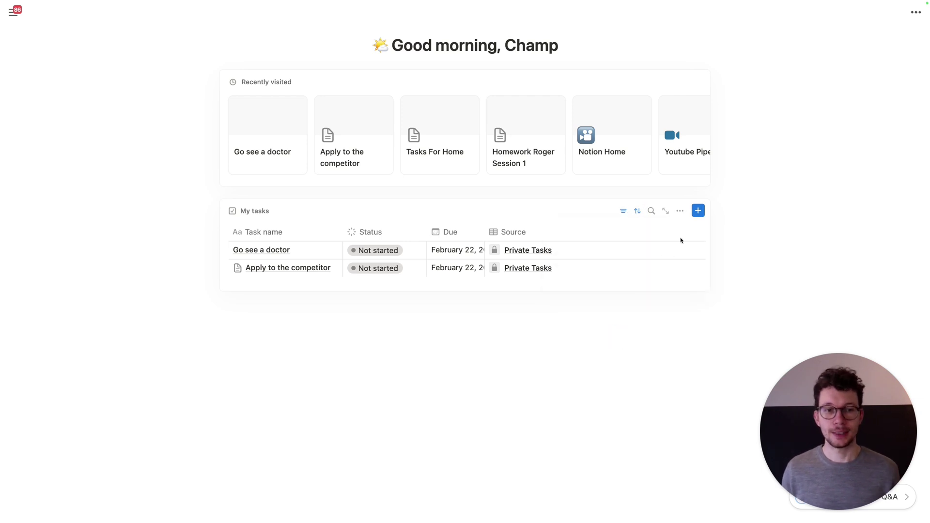
pyautogui.click(679, 211)
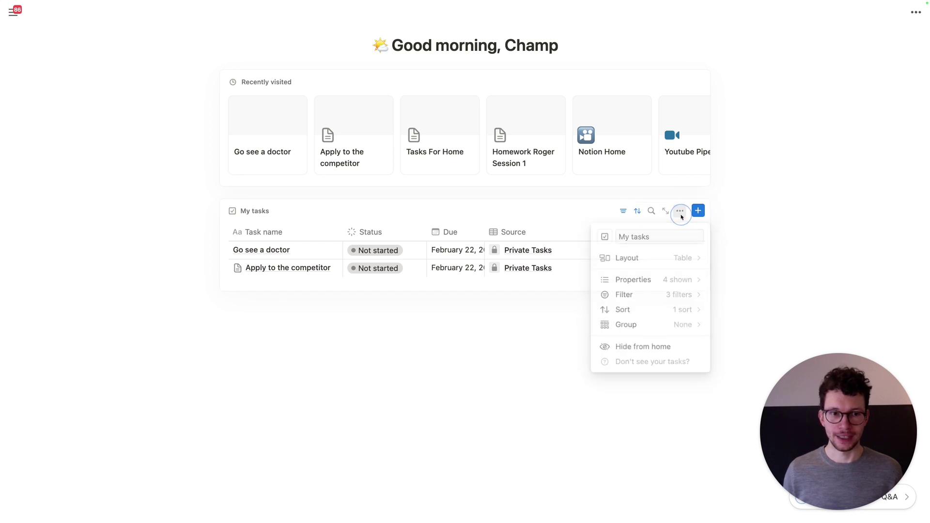
pyautogui.click(669, 259)
pyautogui.click(631, 248)
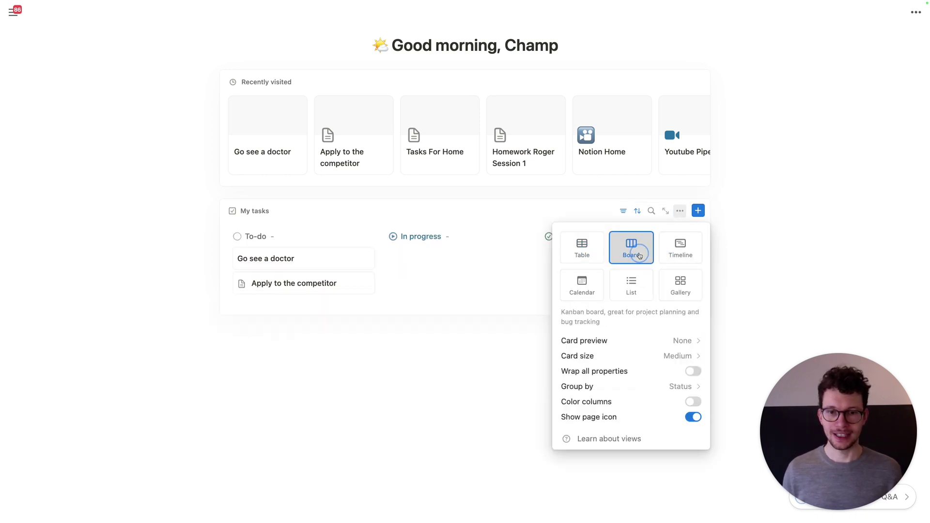
pyautogui.click(486, 371)
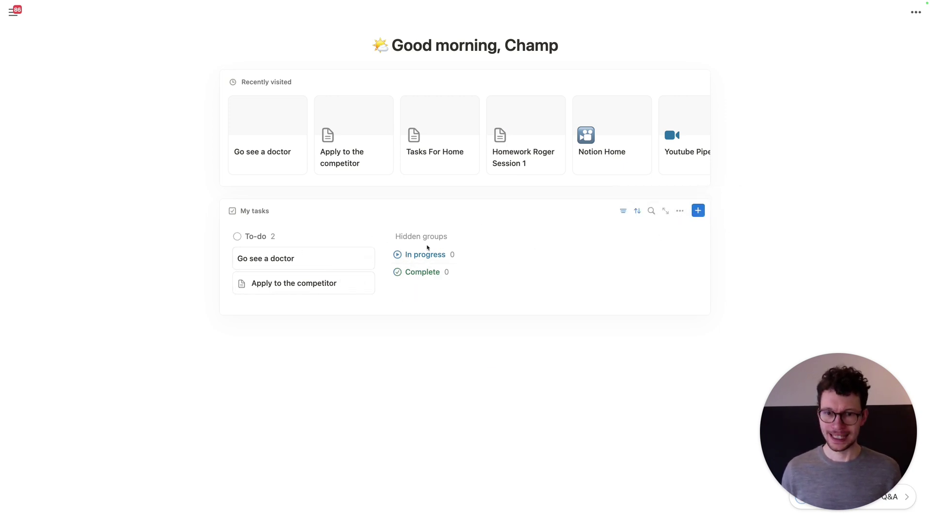
# Turn off Hide empty groups so In progress and Complete columns show, then try dragging Go see a doctor
pyautogui.click(681, 212)
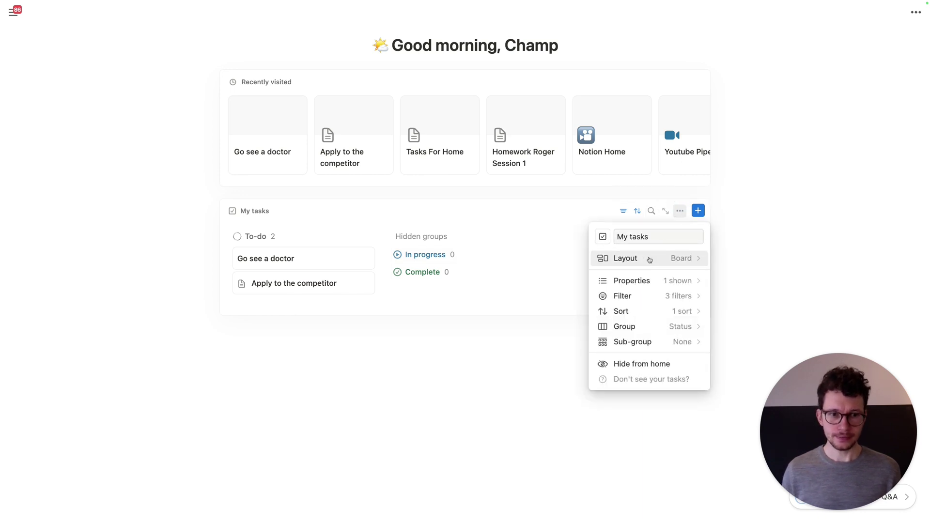
pyautogui.click(649, 260)
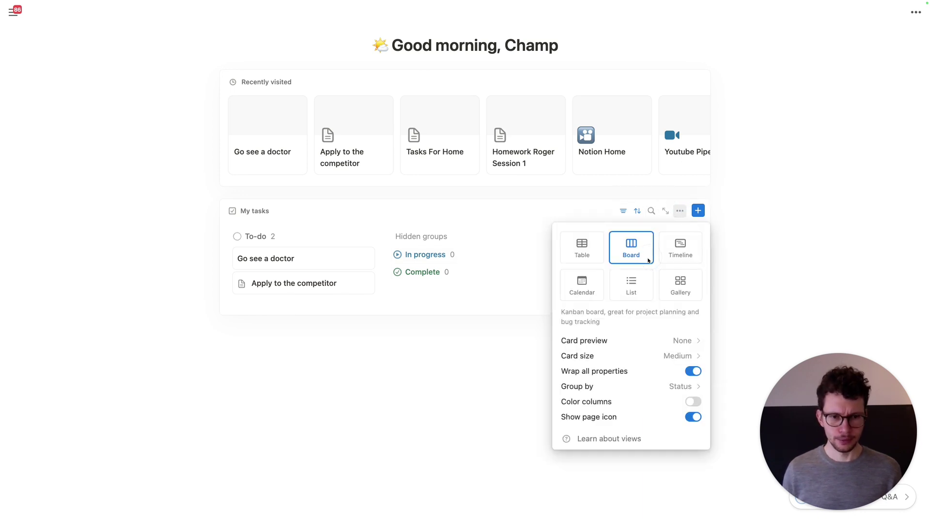
pyautogui.click(669, 387)
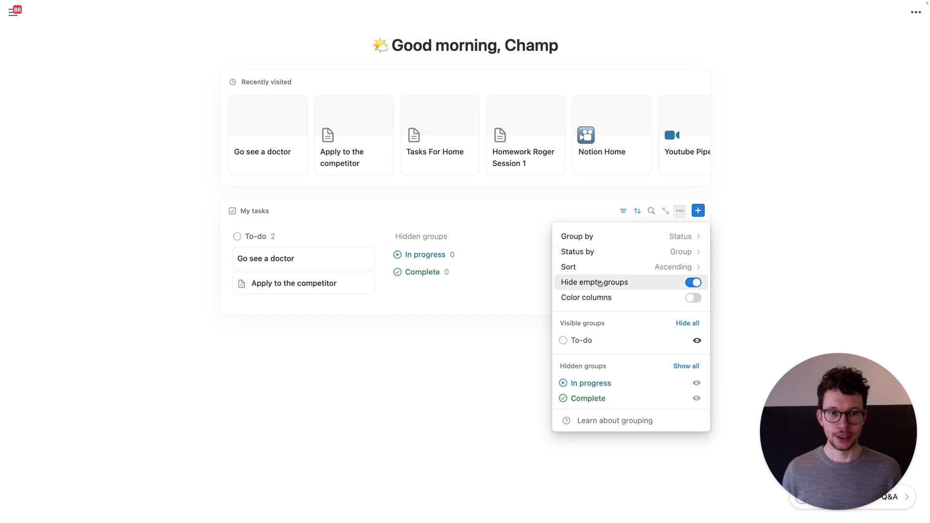
pyautogui.click(693, 285)
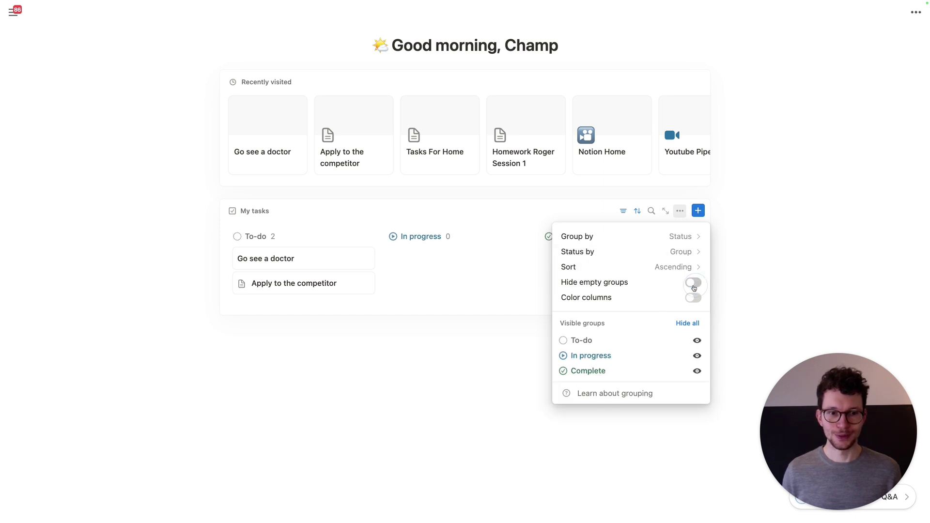
pyautogui.click(475, 378)
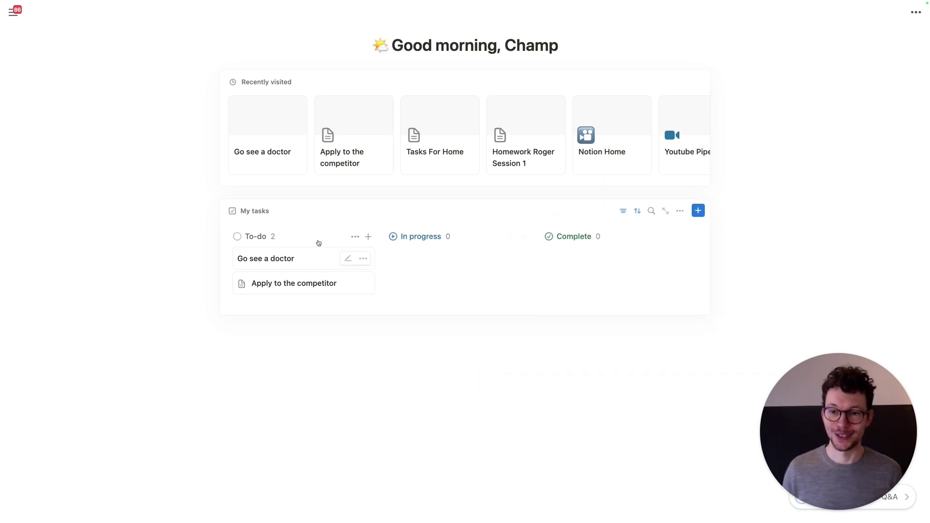
pyautogui.moveTo(287, 267); pyautogui.dragTo(485, 240)
# Toggle Color columns, then drag Go see a doctor out of To-do and move Apply to the competitor
pyautogui.click(683, 215)
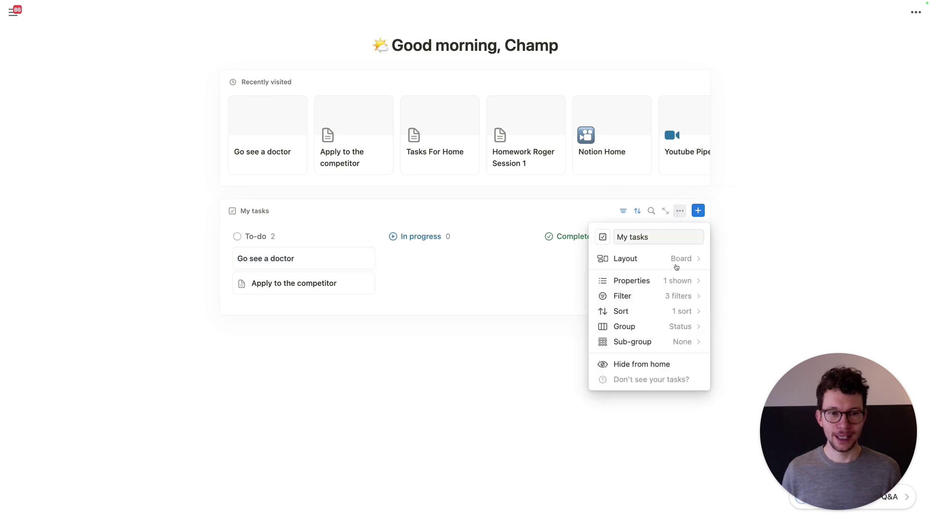
pyautogui.click(644, 259)
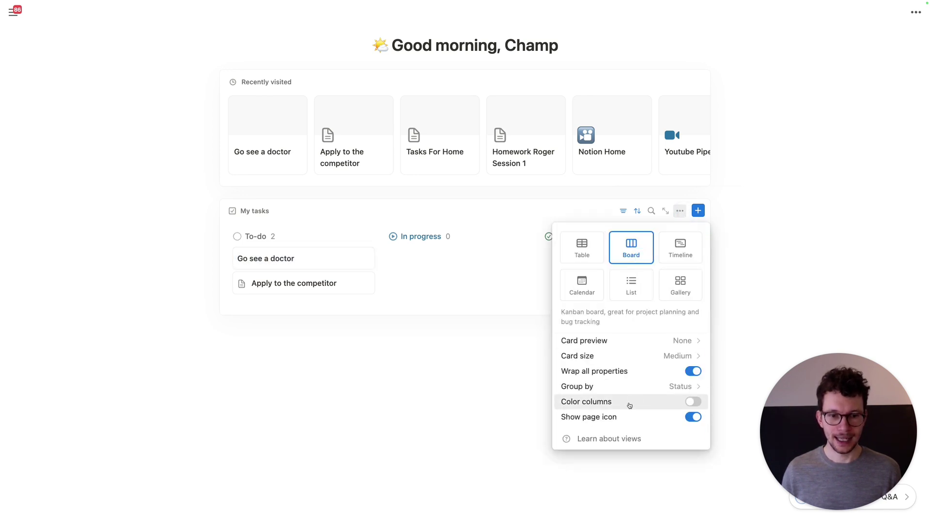
pyautogui.click(691, 402)
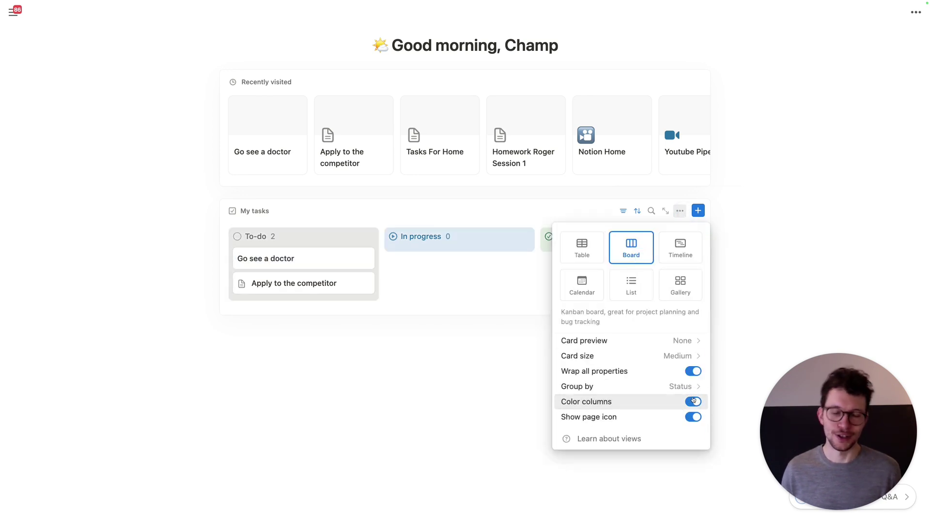
pyautogui.click(691, 401)
pyautogui.click(359, 342)
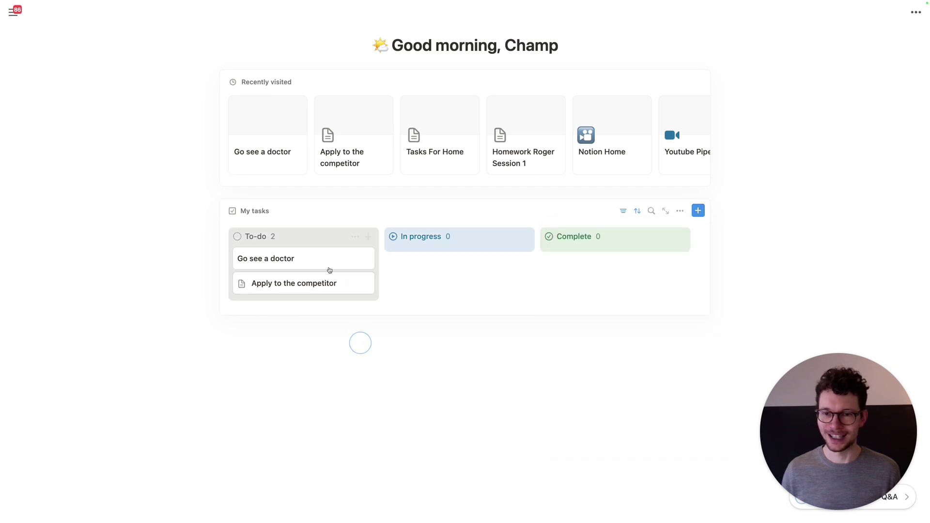
pyautogui.moveTo(307, 257); pyautogui.dragTo(586, 248)
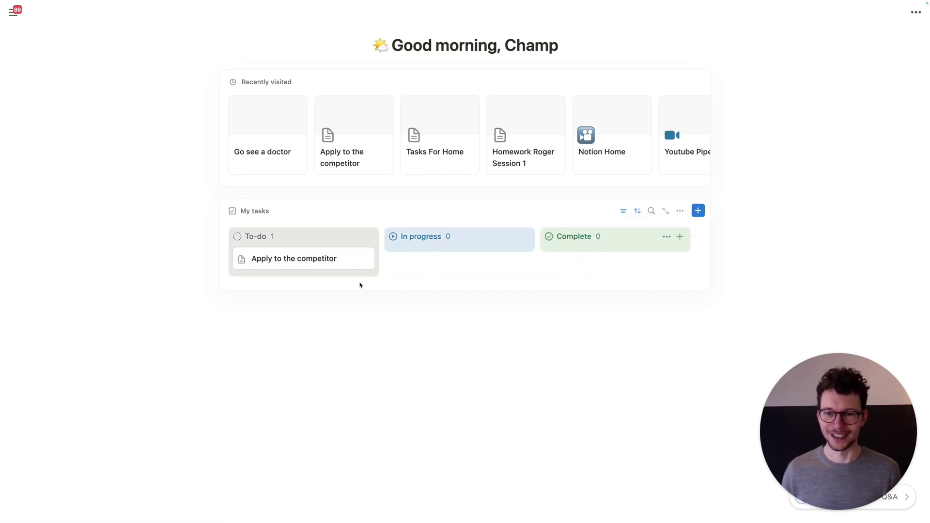
pyautogui.moveTo(279, 272); pyautogui.dragTo(341, 258)
# Review the My tasks filters, then sub-group the board by the Source property
pyautogui.click(622, 211)
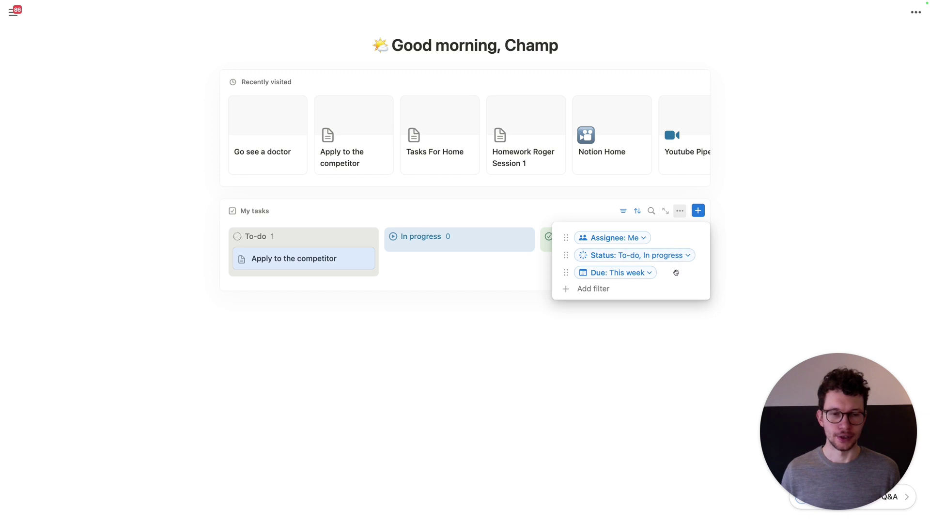
pyautogui.click(640, 359)
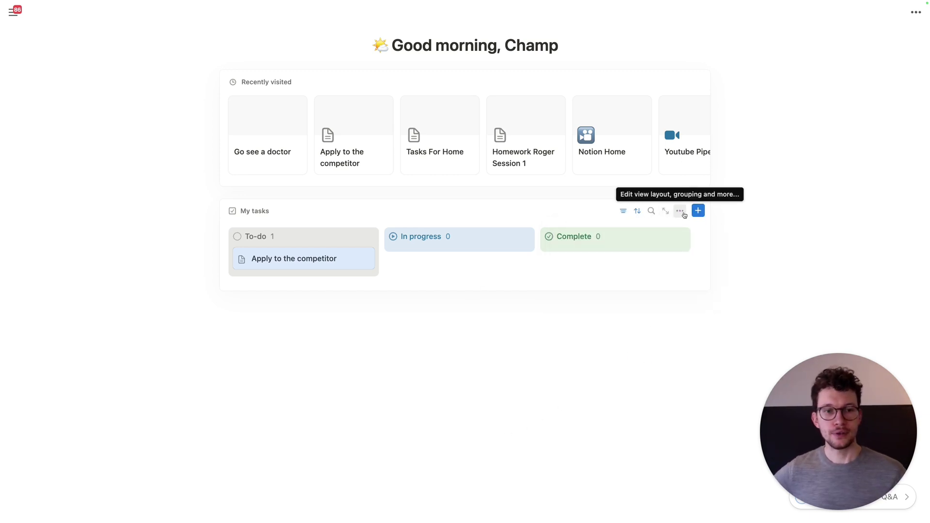
pyautogui.click(683, 214)
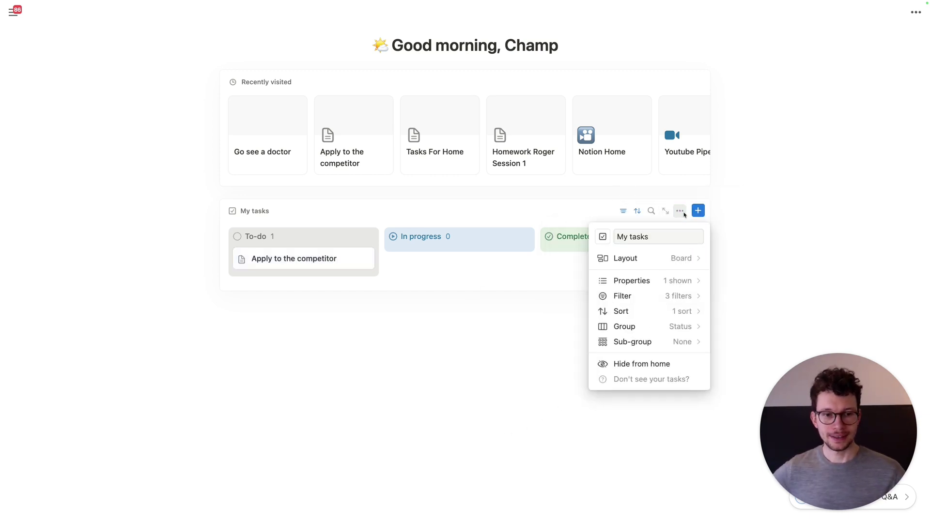
pyautogui.click(629, 343)
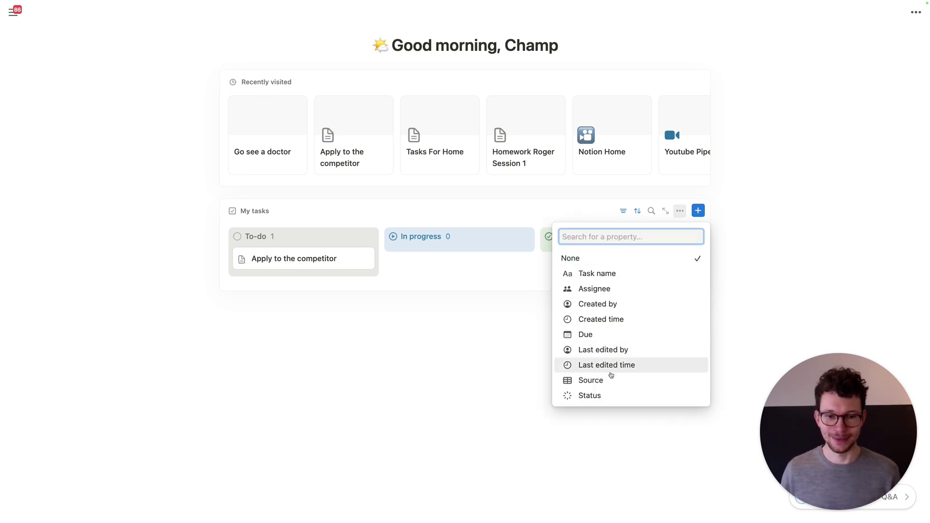
pyautogui.click(590, 381)
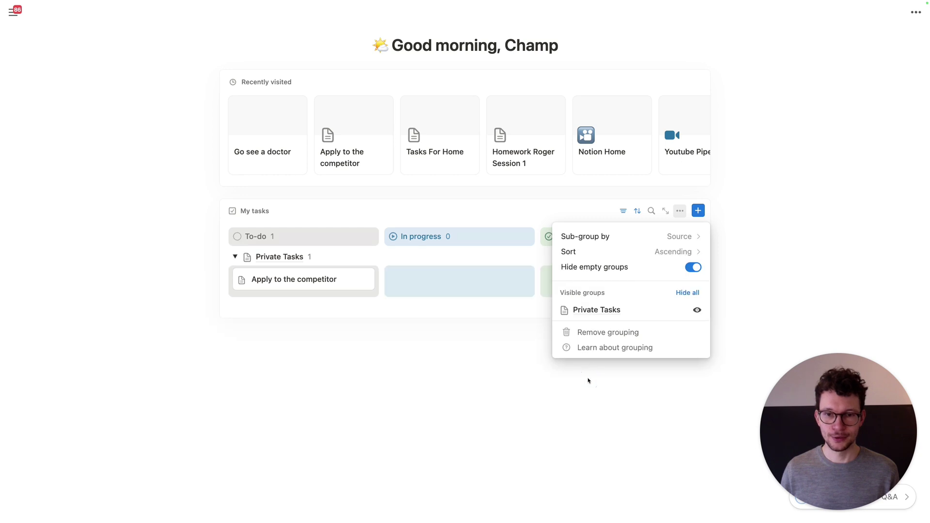
pyautogui.click(424, 353)
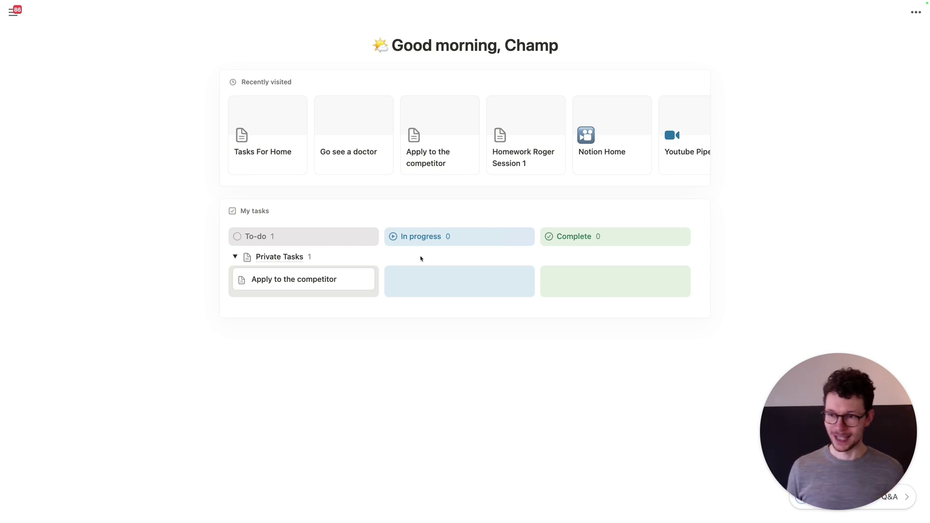
pyautogui.moveTo(3, 268)
pyautogui.scroll(-10, 50, 371)
pyautogui.scroll(10, 50, 370)
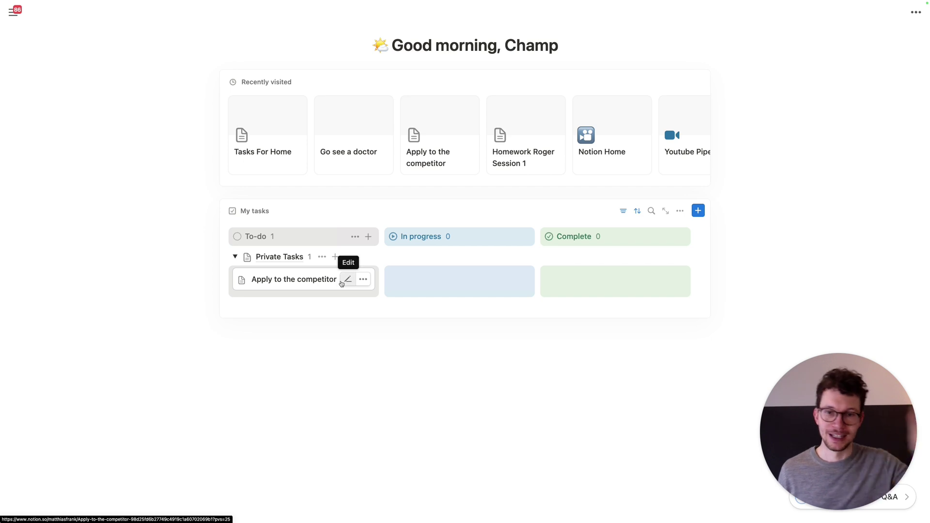
# From Tasks For Home, open the Clients New Client template for editing as a full page
pyautogui.click(340, 283)
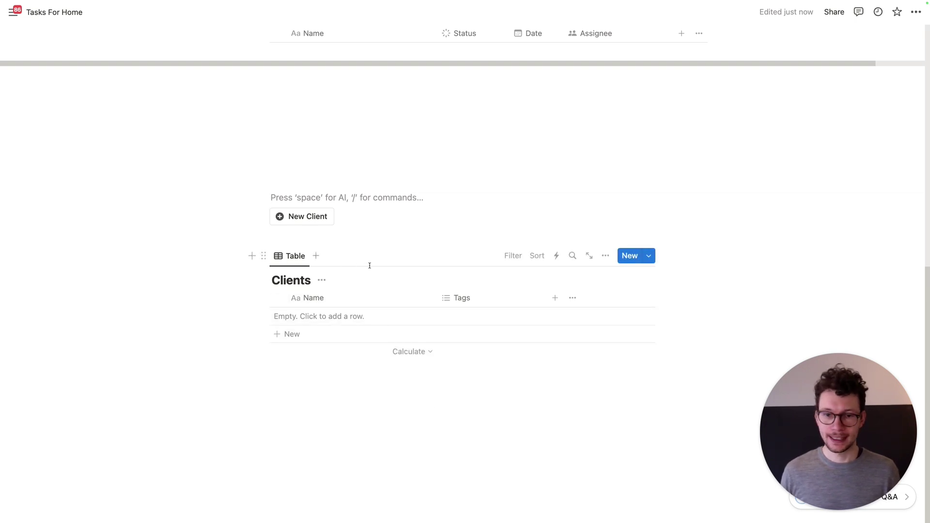
pyautogui.click(646, 262)
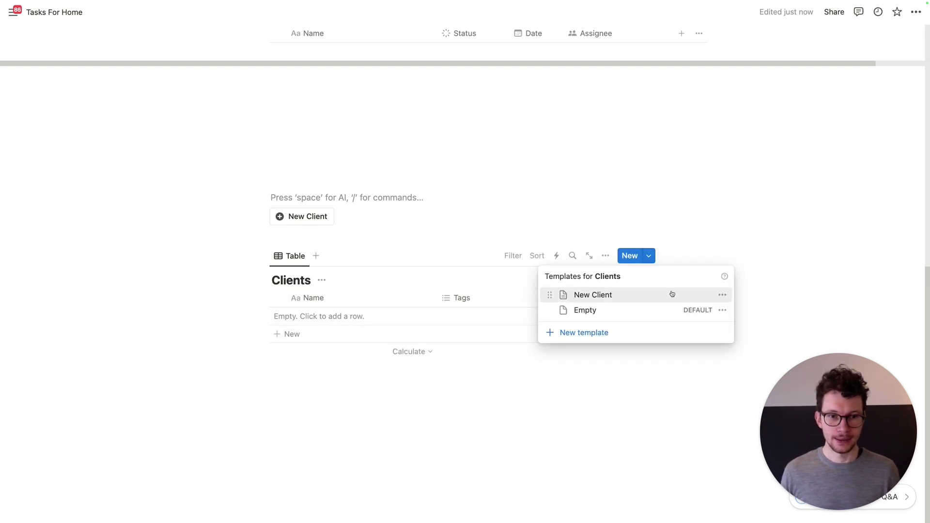
pyautogui.click(724, 296)
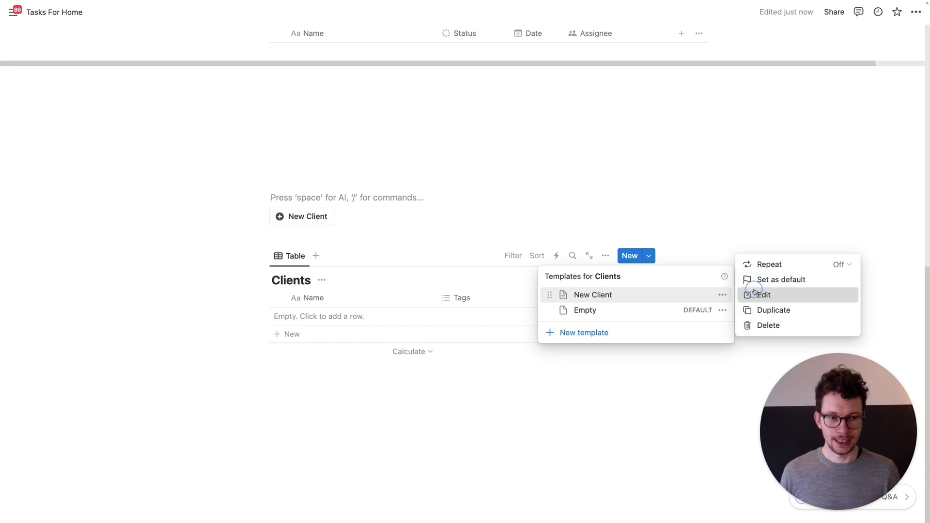
pyautogui.click(756, 294)
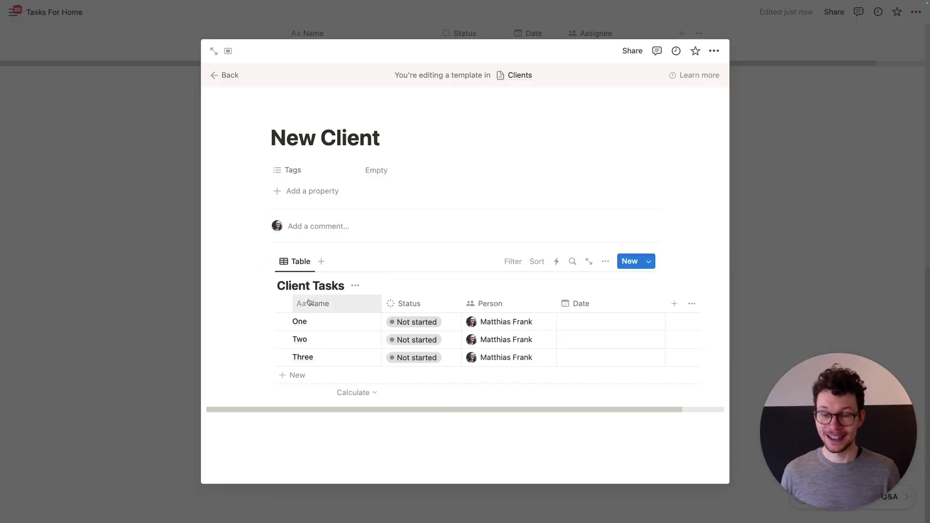
pyautogui.click(214, 51)
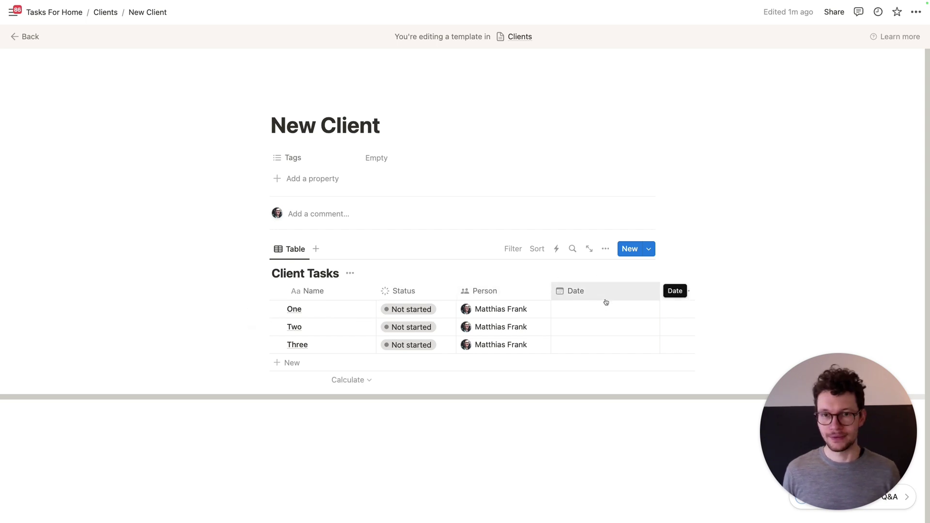
# Check the Client Tasks table's view options, then go to the Clients database page
pyautogui.click(607, 252)
pyautogui.scroll(-3, 568, 400)
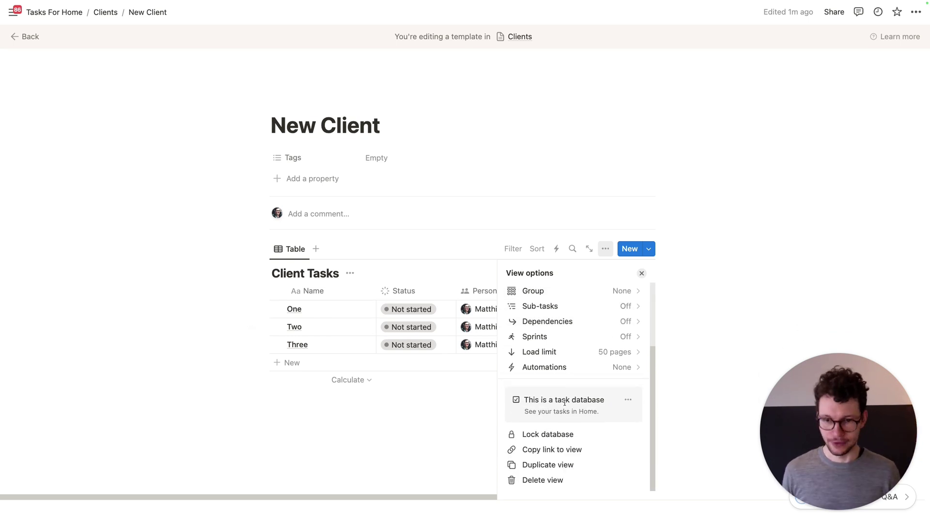
pyautogui.click(263, 421)
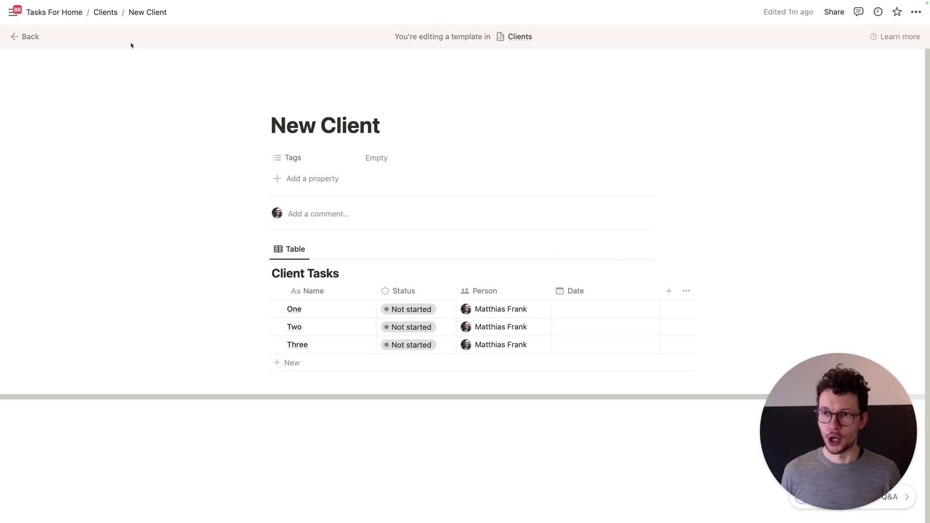
pyautogui.click(111, 15)
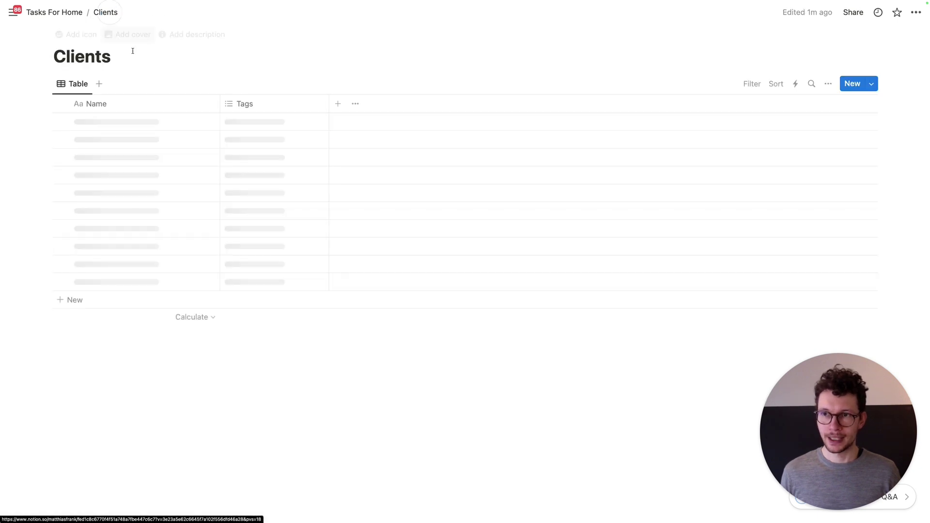
# On Tasks For Home, review the New Client button's settings and use it to add a client page
pyautogui.click(67, 21)
pyautogui.scroll(-5, 392, 370)
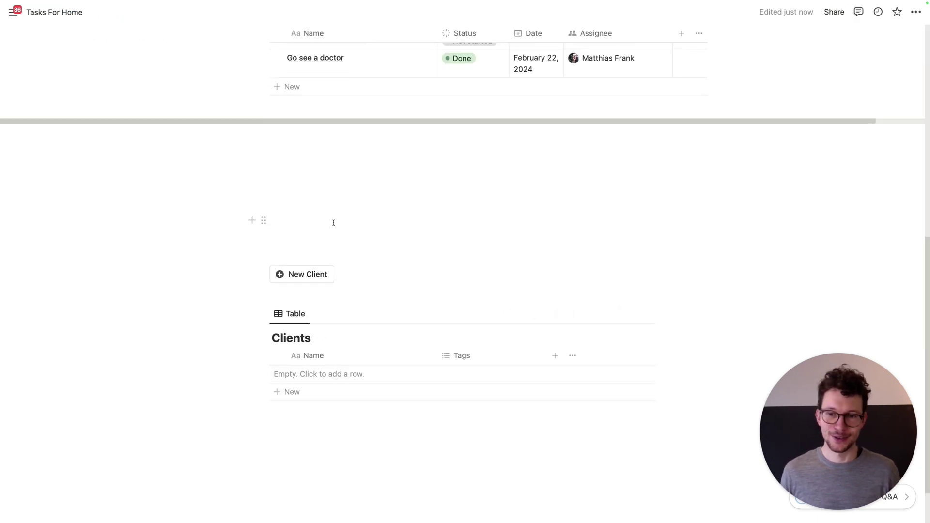
pyautogui.click(342, 274)
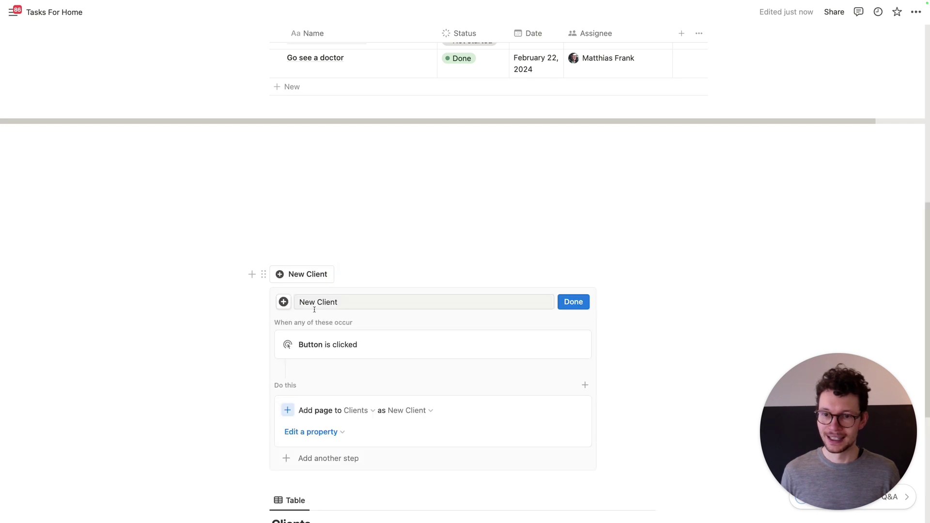
pyautogui.scroll(-2, 303, 374)
pyautogui.scroll(-2, 302, 373)
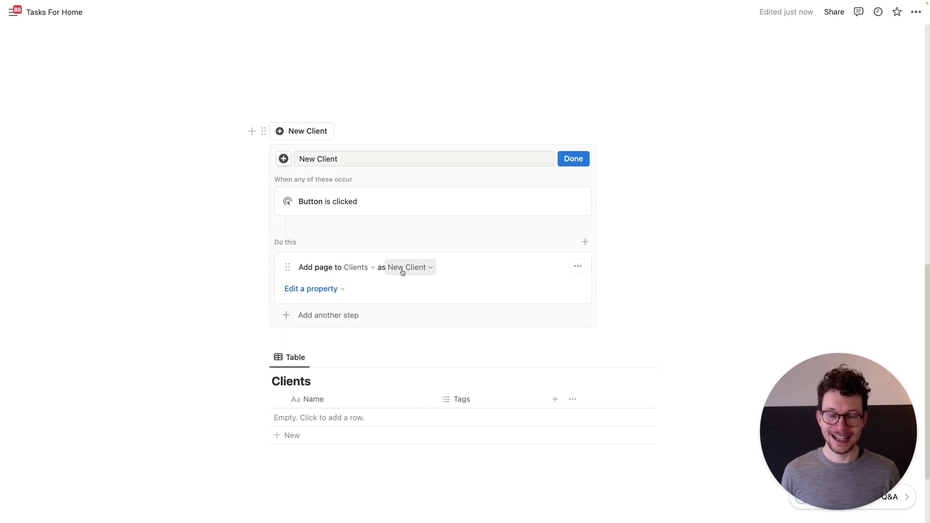
pyautogui.click(573, 159)
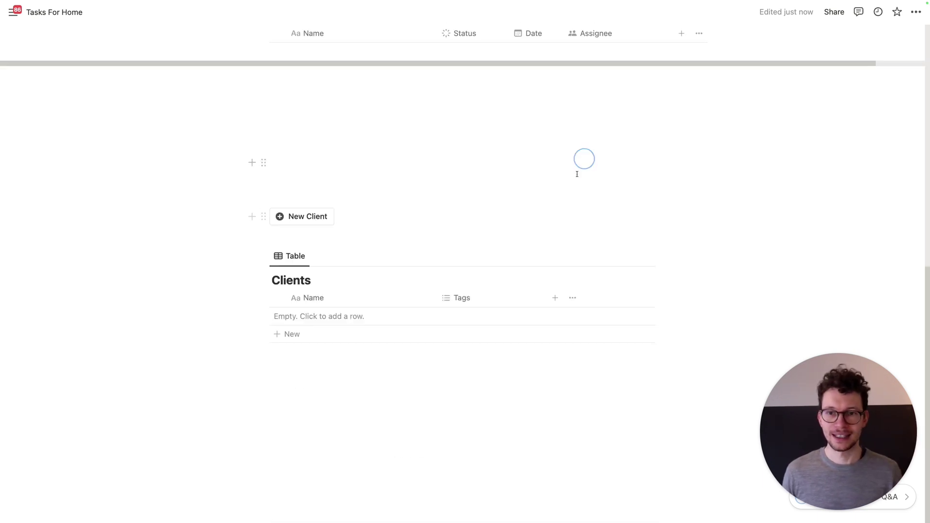
pyautogui.click(301, 223)
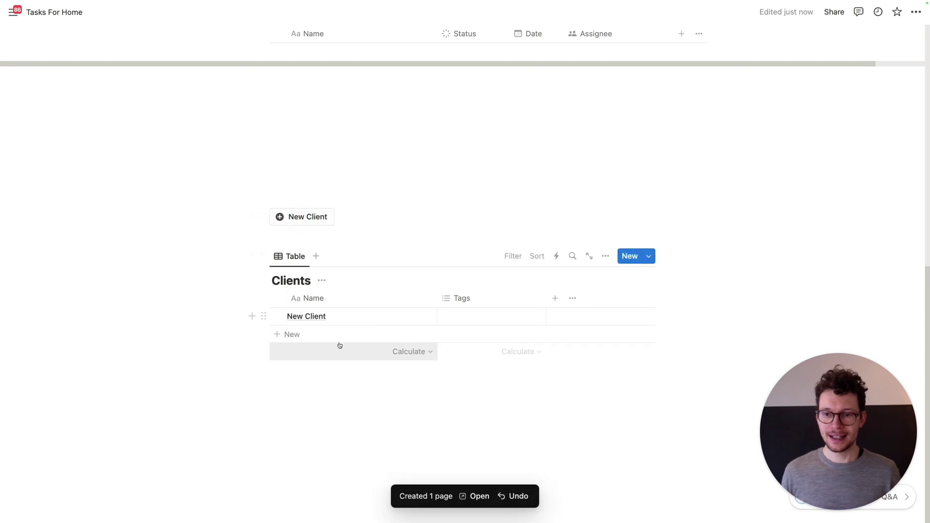
# Open the new client page and rename its title to Apple
pyautogui.click(404, 316)
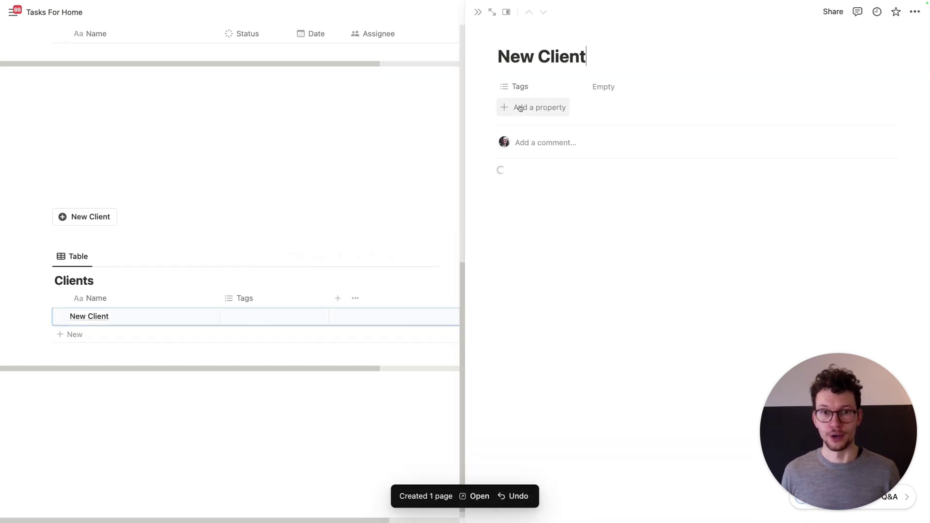
pyautogui.press('super+a')
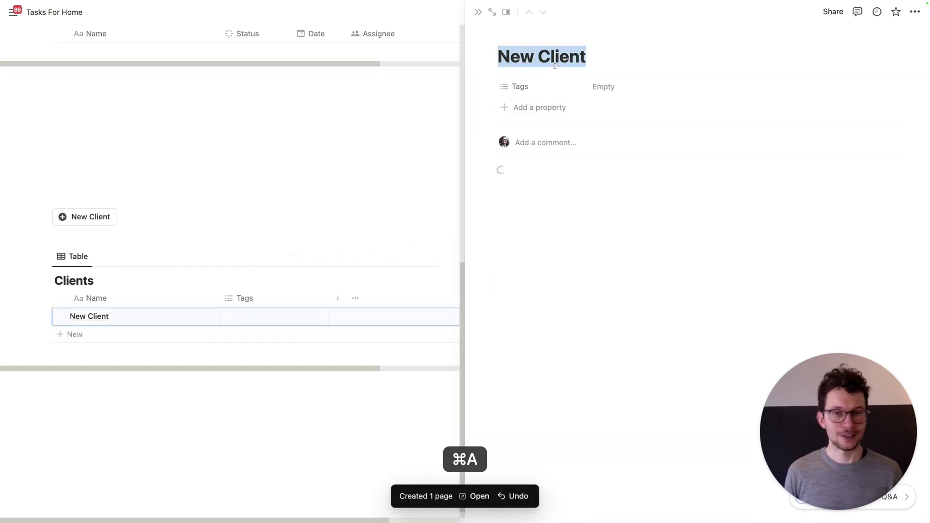
pyautogui.write('No')
pyautogui.press('super+a')
pyautogui.write('Ap')
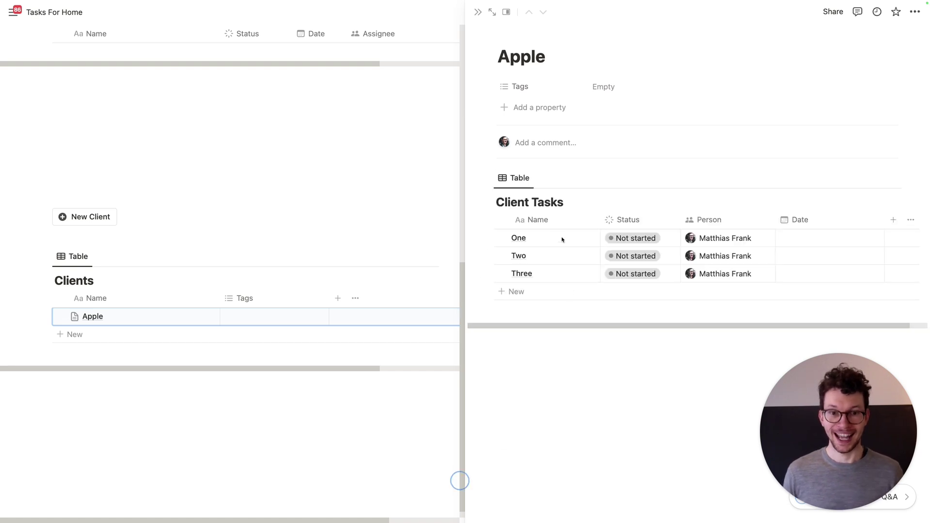
# Rename the Client Tasks table to Apple Tasks and return to Tasks For Home
pyautogui.doubleClick(507, 203)
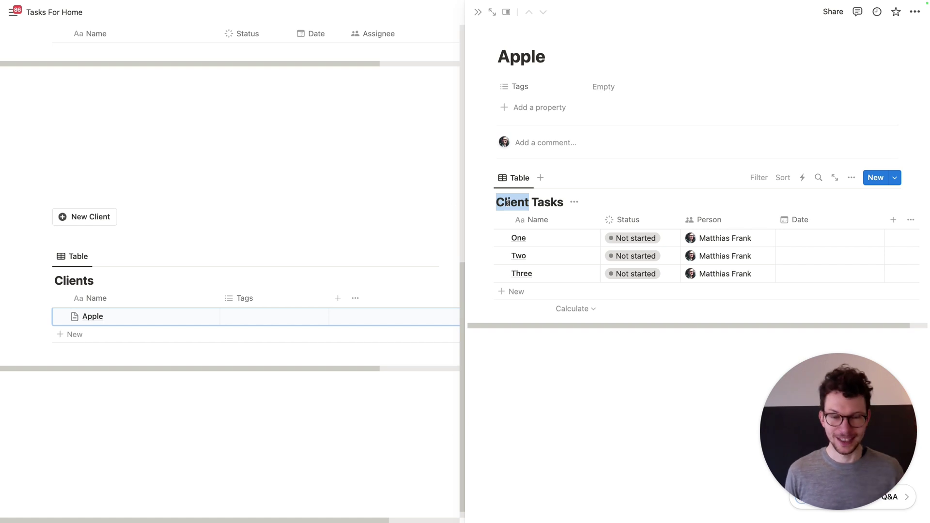
pyautogui.write('Apple')
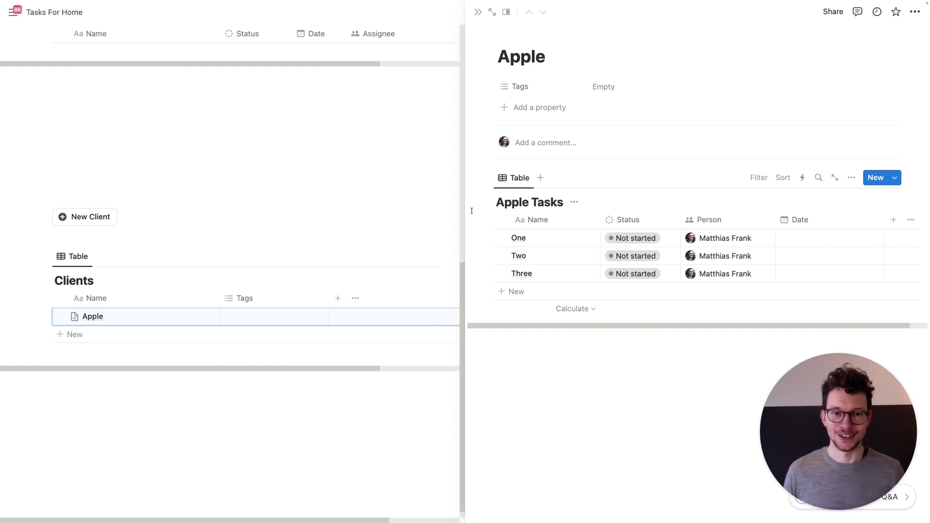
pyautogui.click(557, 395)
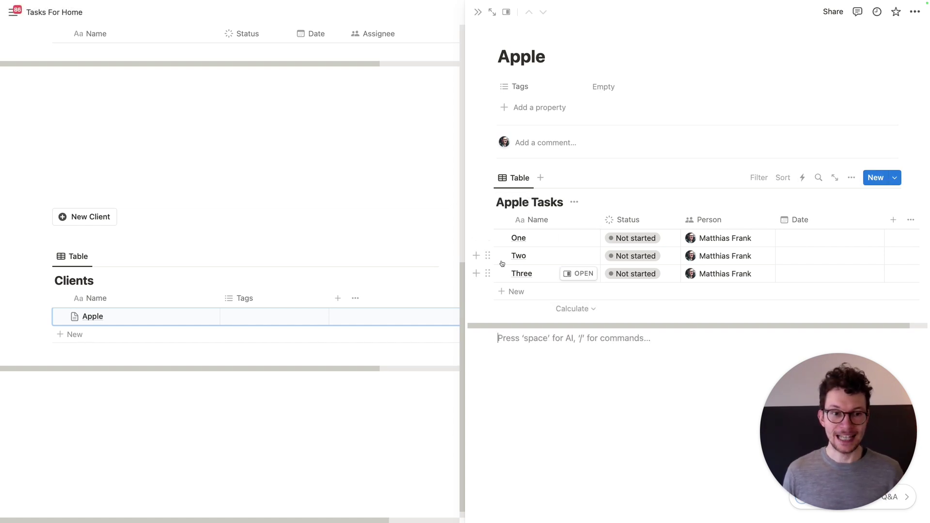
pyautogui.click(316, 180)
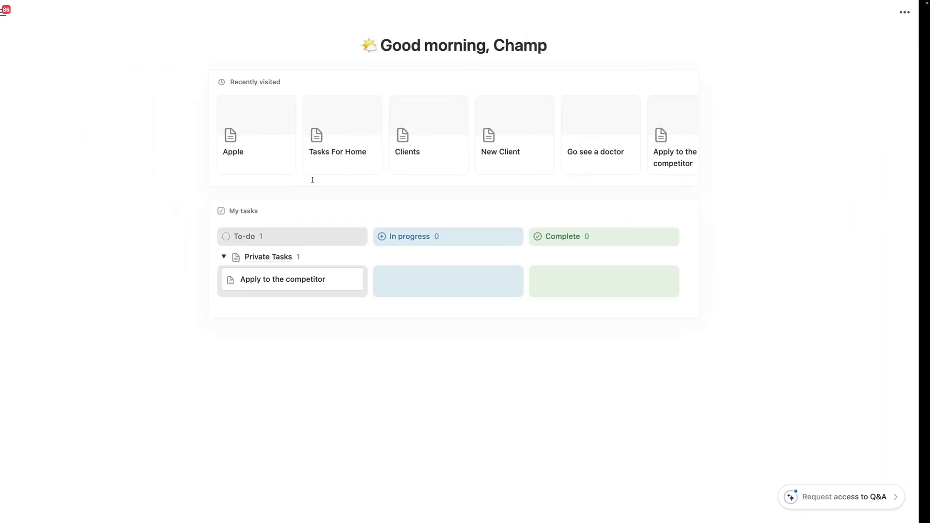
# Reload Home and delete the Due: This week filter from the My tasks board
pyautogui.click(382, 335)
pyautogui.press('super+r')
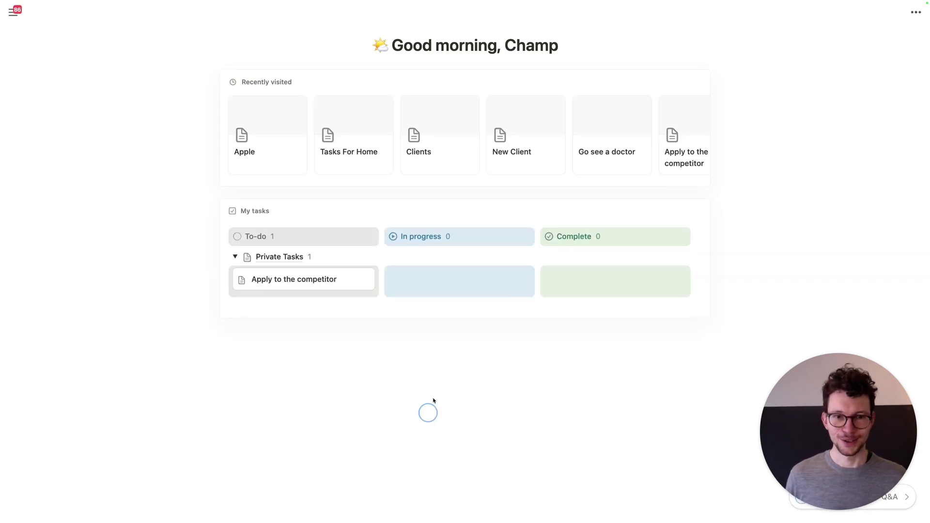
pyautogui.click(623, 211)
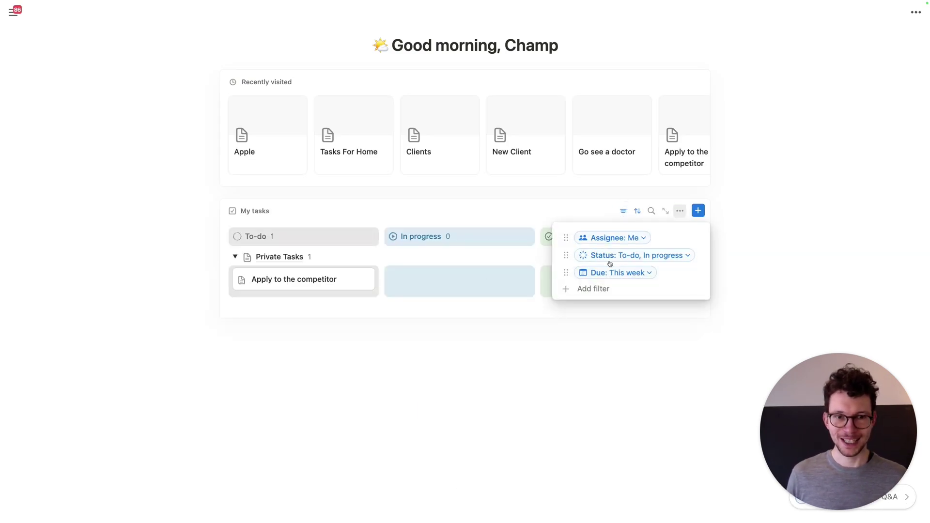
pyautogui.click(649, 280)
pyautogui.click(677, 290)
pyautogui.click(702, 293)
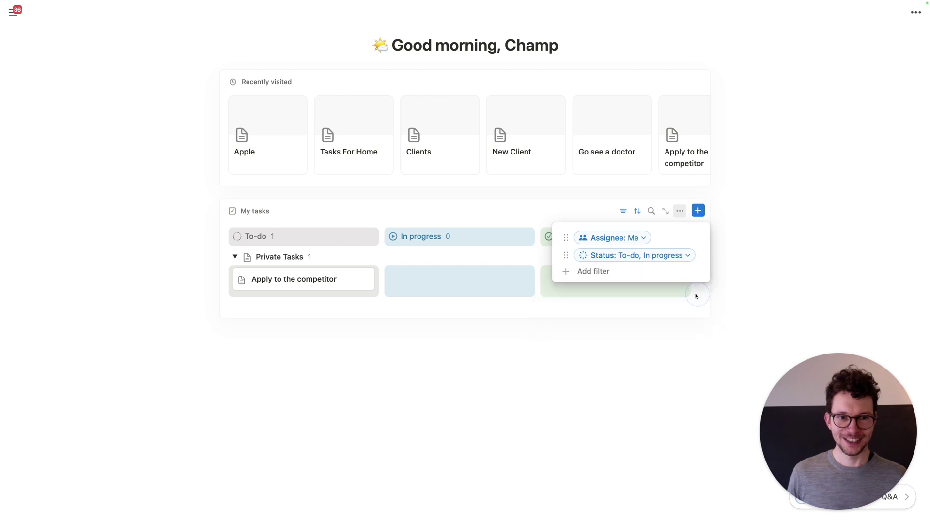
pyautogui.click(513, 353)
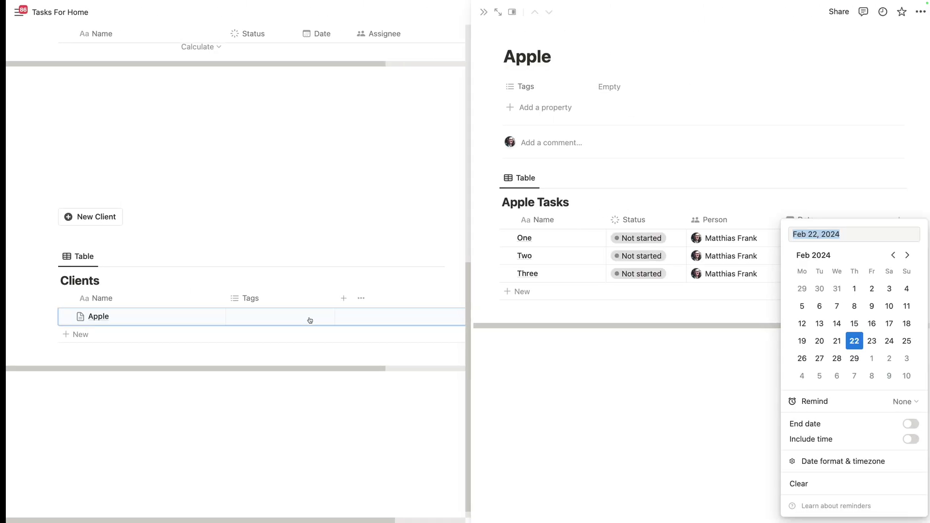
# Create another client page with the New Client button and title it NVIDIA
pyautogui.press('Escape')
pyautogui.click(99, 218)
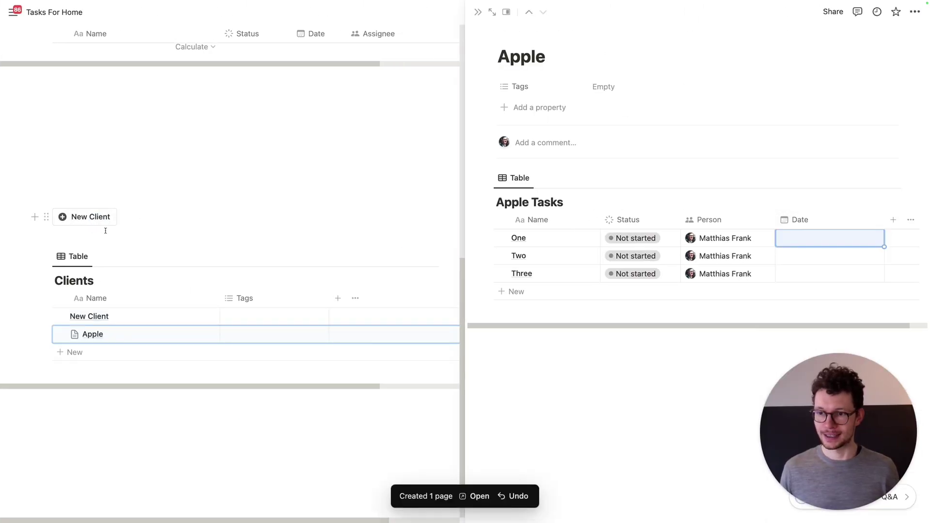
pyautogui.click(193, 316)
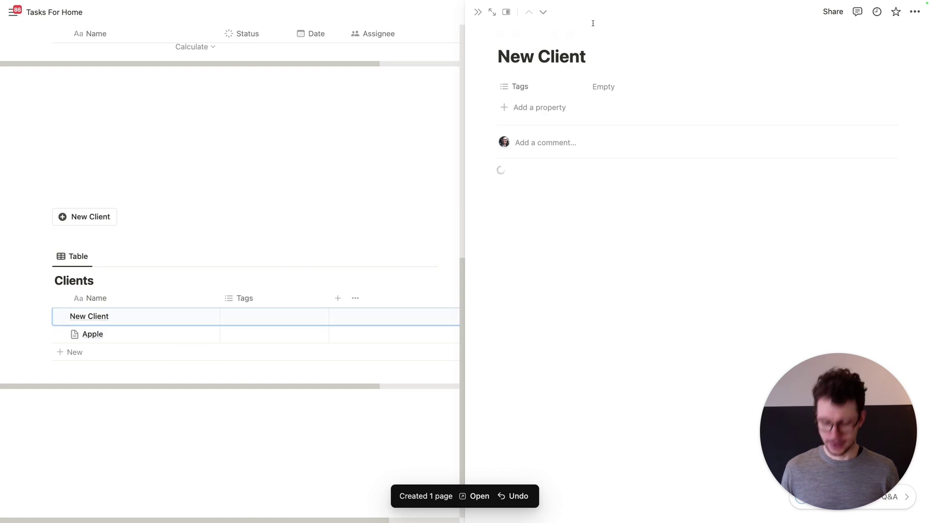
pyautogui.press('super+a')
pyautogui.write('M')
pyautogui.press('BackSpace')
pyautogui.write('NVIDIA')
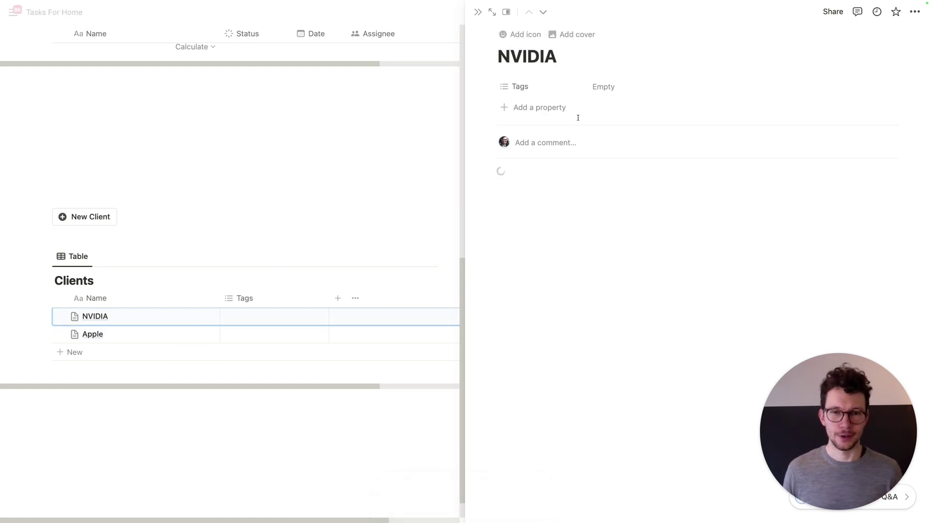
# Rename its Client Tasks table heading to NVIDIA Tasks
pyautogui.doubleClick(510, 201)
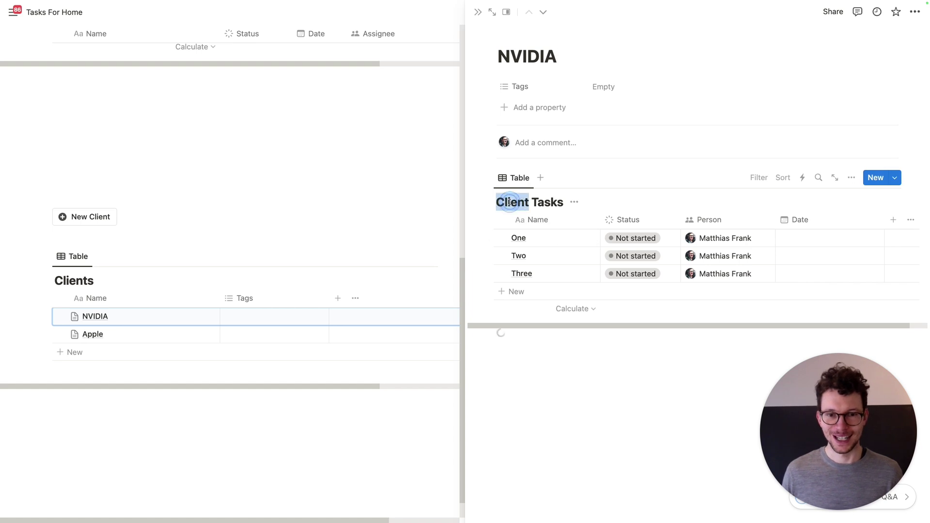
pyautogui.write('NVID')
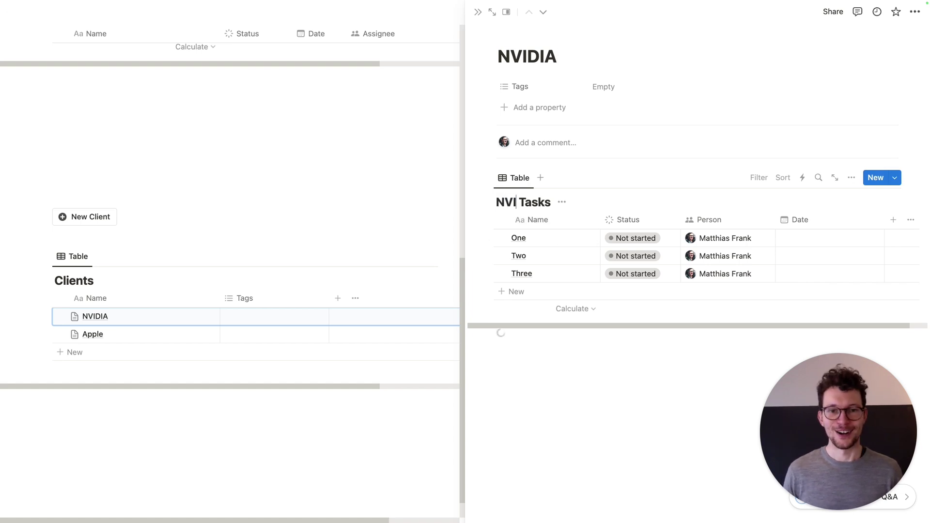
pyautogui.write('IA')
pyautogui.click(569, 429)
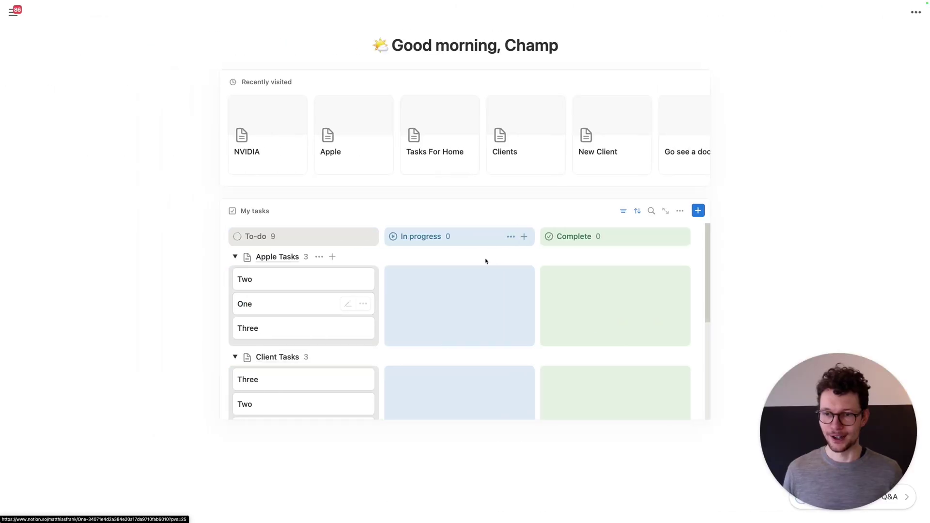
# Scroll through the My tasks board, then collapse and re-expand the Client Tasks group
pyautogui.scroll(-5, 447, 331)
pyautogui.scroll(2, 436, 330)
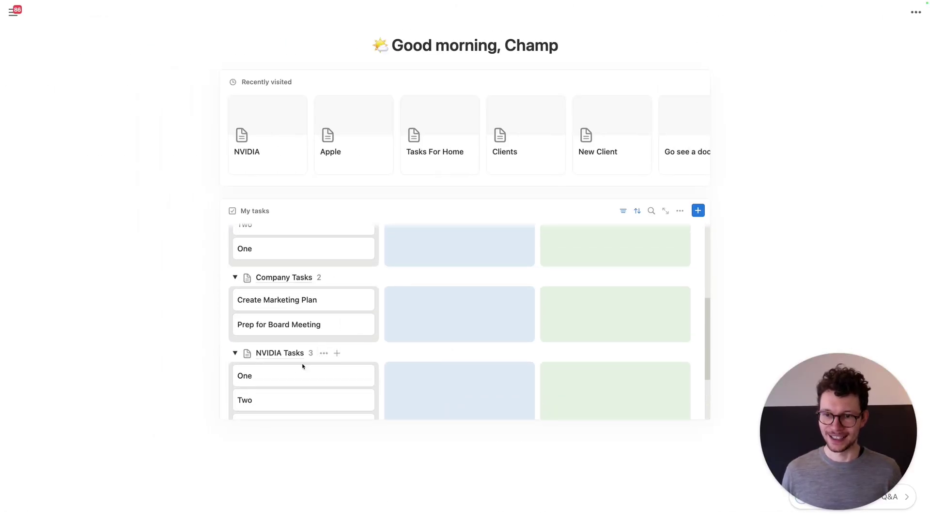
pyautogui.scroll(-2, 285, 349)
pyautogui.scroll(1, 291, 342)
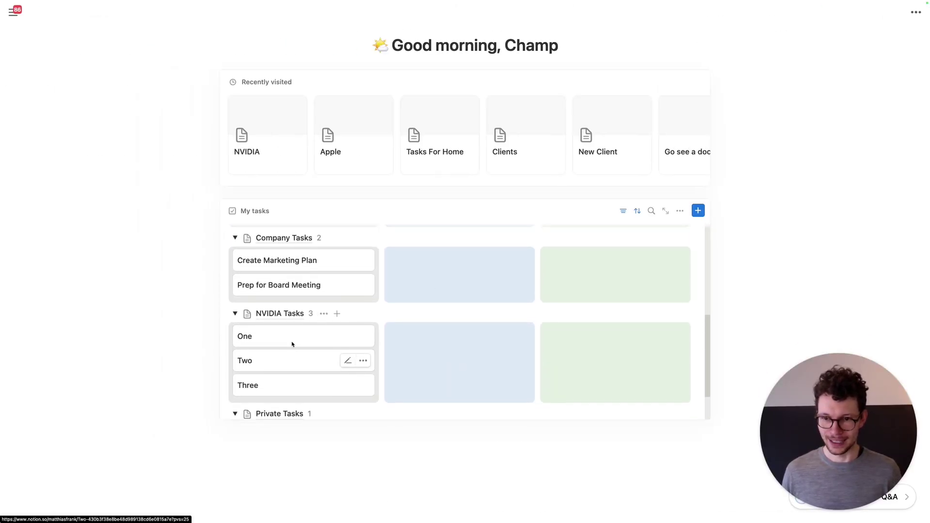
pyautogui.scroll(5, 293, 347)
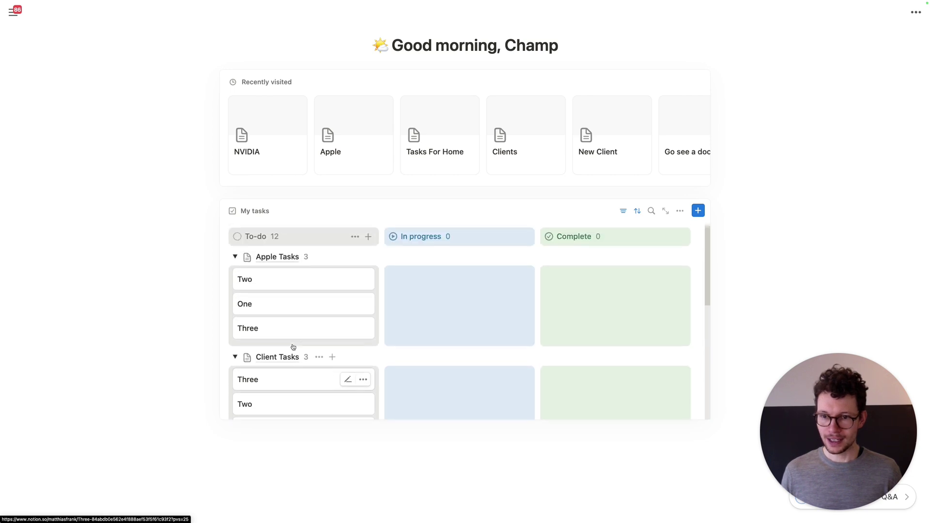
pyautogui.scroll(-3, 298, 345)
pyautogui.scroll(3, 299, 345)
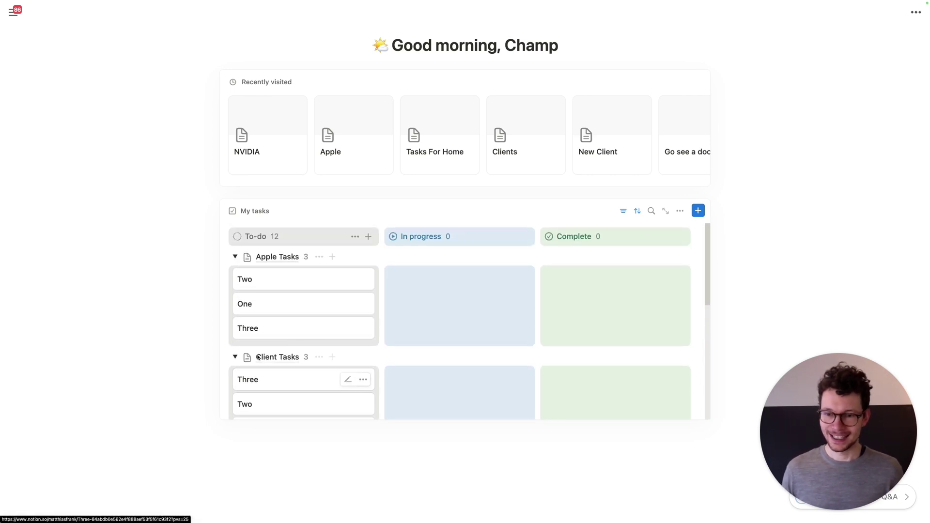
pyautogui.scroll(-2, 293, 356)
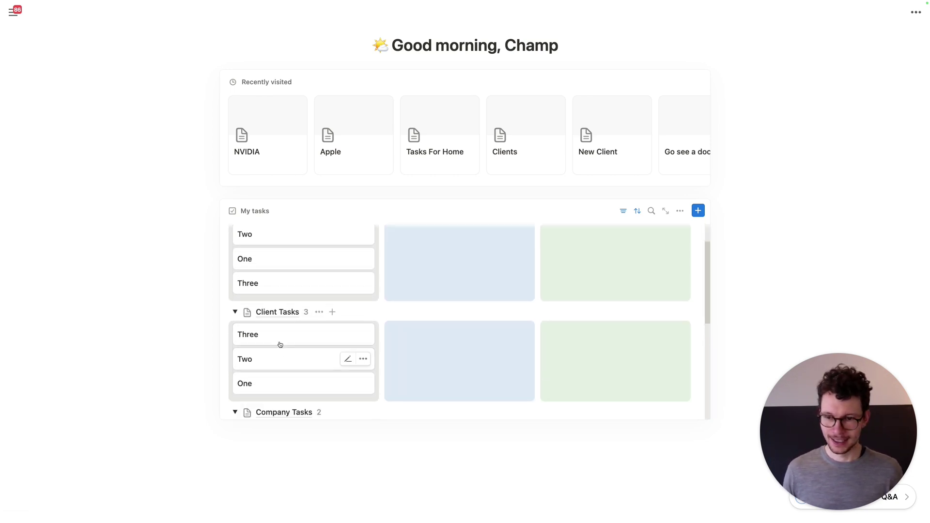
pyautogui.click(235, 313)
pyautogui.click(235, 312)
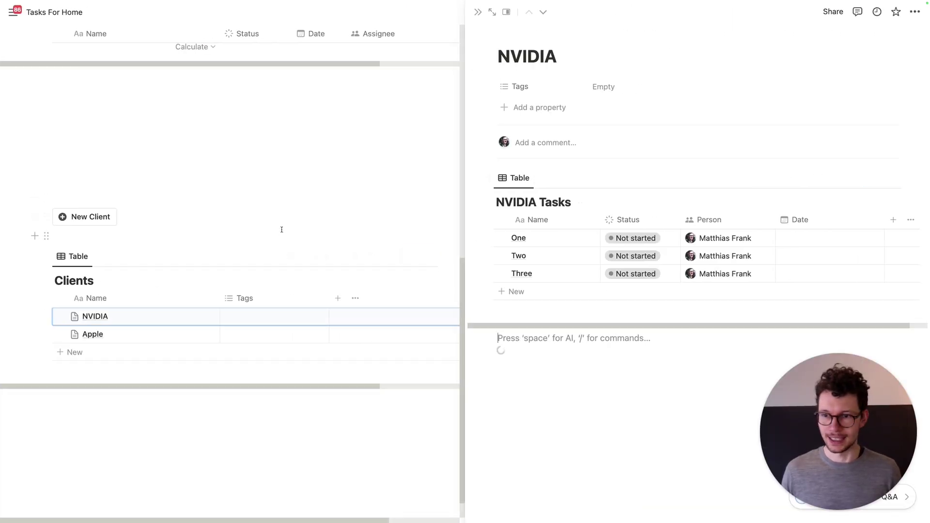
# Edit the New Client template and delete its three sample task rows from Client Tasks
pyautogui.click(477, 13)
pyautogui.click(648, 256)
pyautogui.click(721, 294)
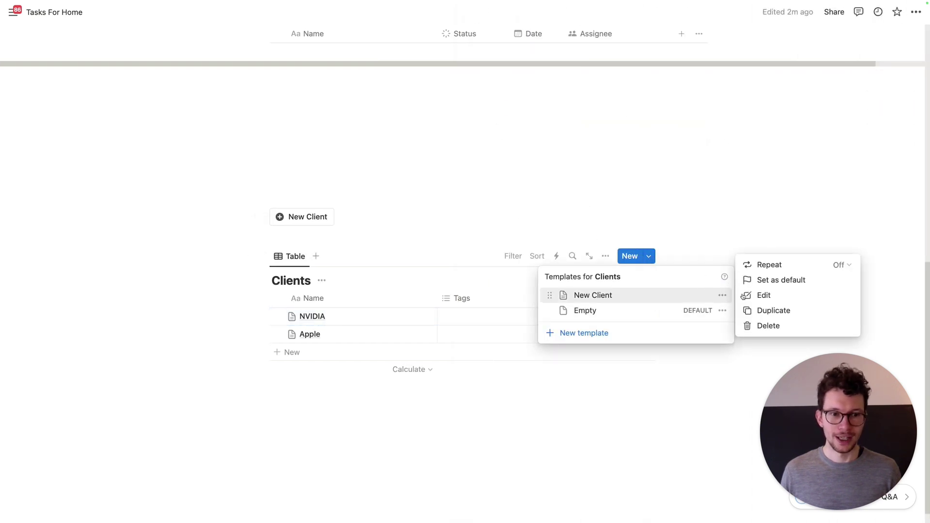
pyautogui.click(763, 295)
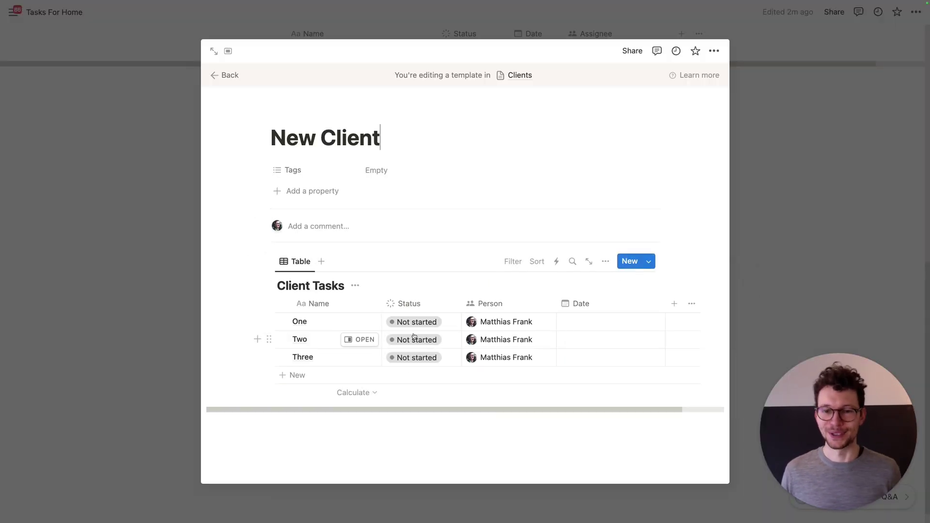
pyautogui.moveTo(233, 318); pyautogui.dragTo(311, 359)
pyautogui.press('BackSpace')
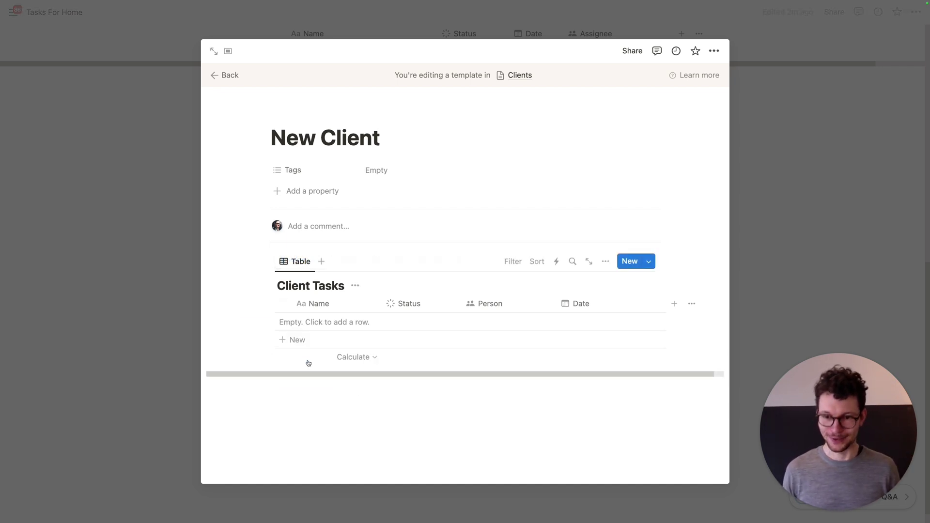
# Try adding an 'Add Default Tasks' button block above the table, leaving its action unset
pyautogui.click(384, 138)
pyautogui.press('Return')
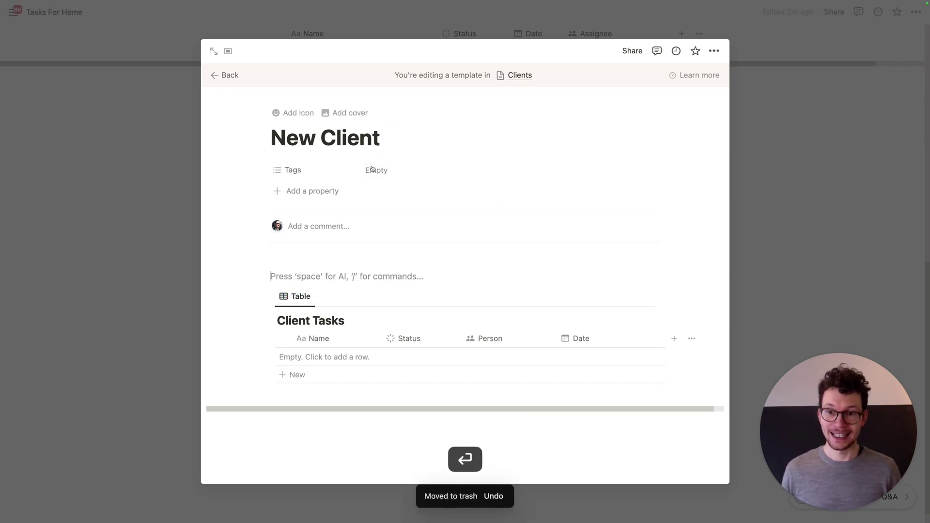
pyautogui.press('Return')
pyautogui.press('Return')
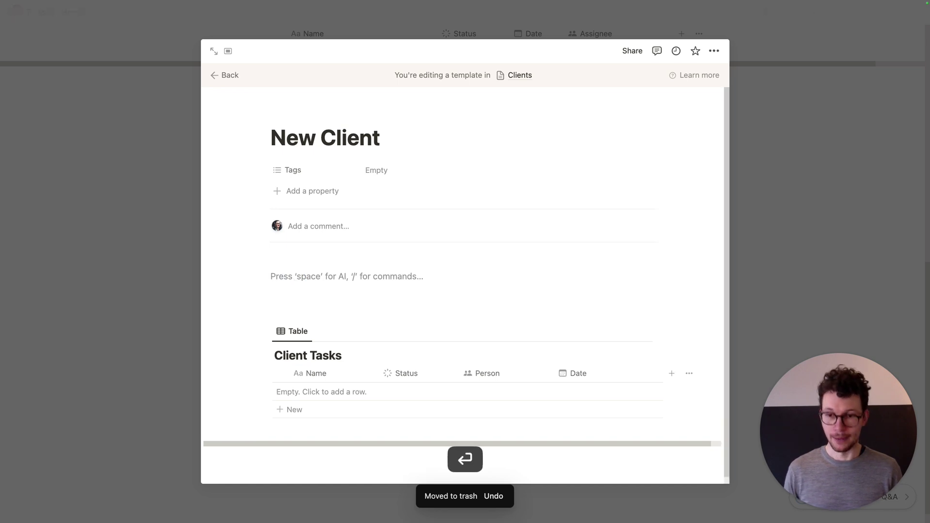
pyautogui.write('/but')
pyautogui.press('Return')
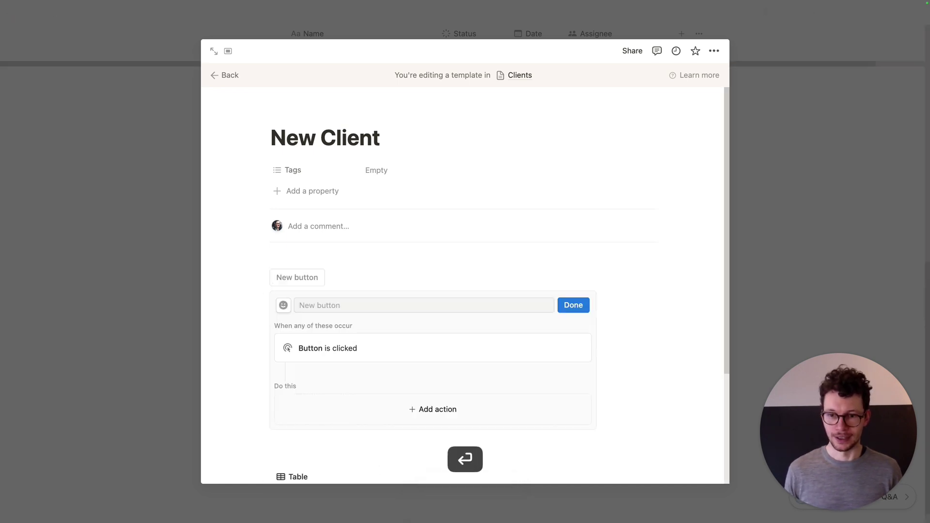
pyautogui.click(314, 307)
pyautogui.write('Add Default Tasks')
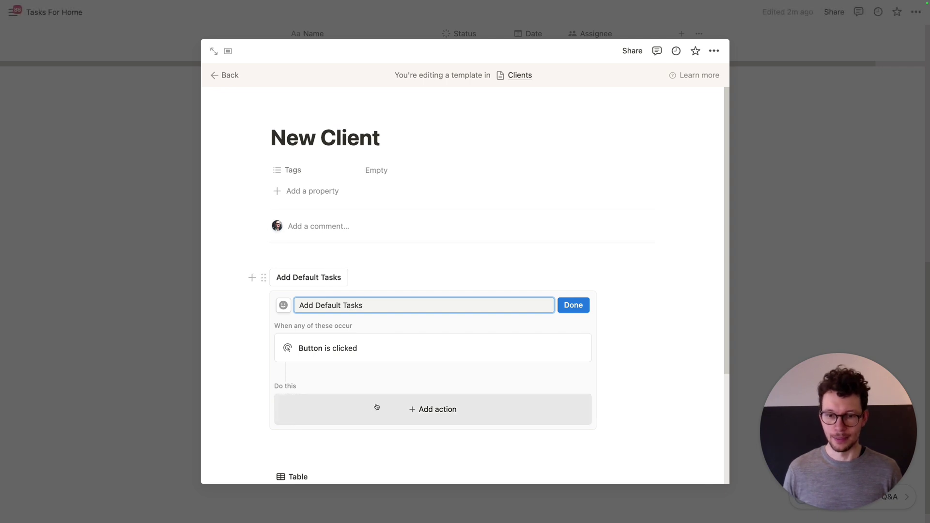
pyautogui.click(374, 407)
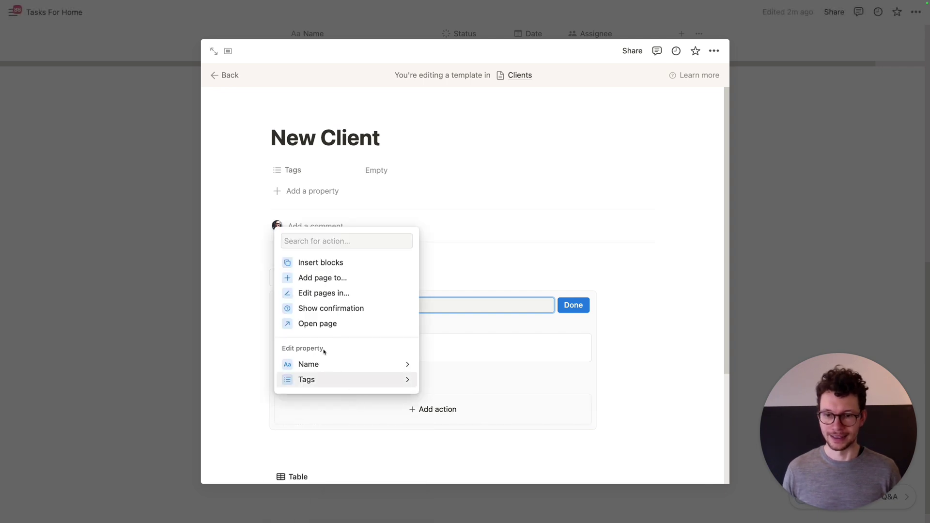
pyautogui.click(434, 382)
# Delete the Add Default Tasks button block and close the template editor
pyautogui.scroll(-3, 485, 338)
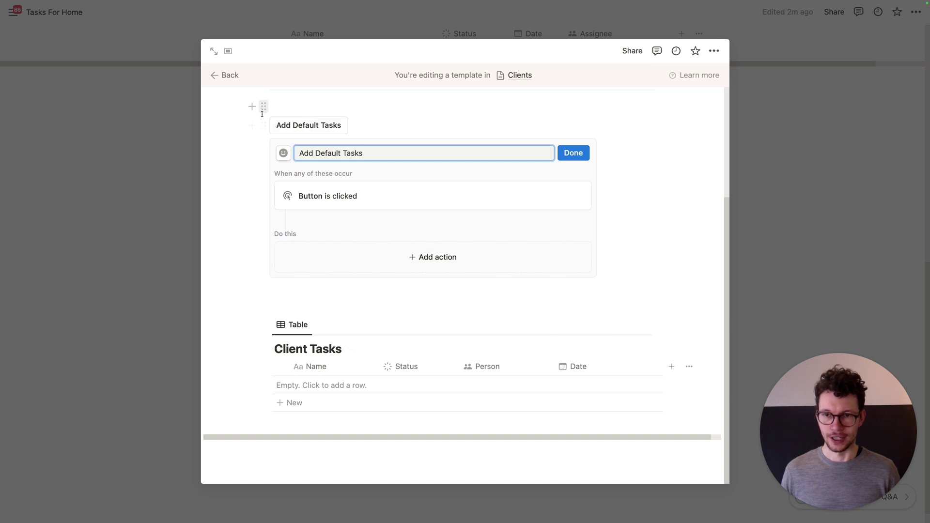
pyautogui.click(264, 128)
pyautogui.press('Delete')
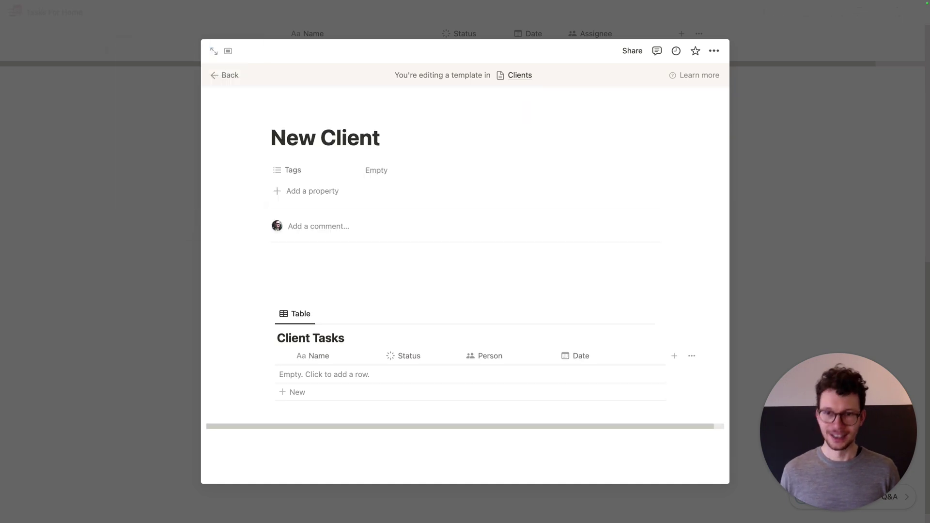
pyautogui.click(164, 222)
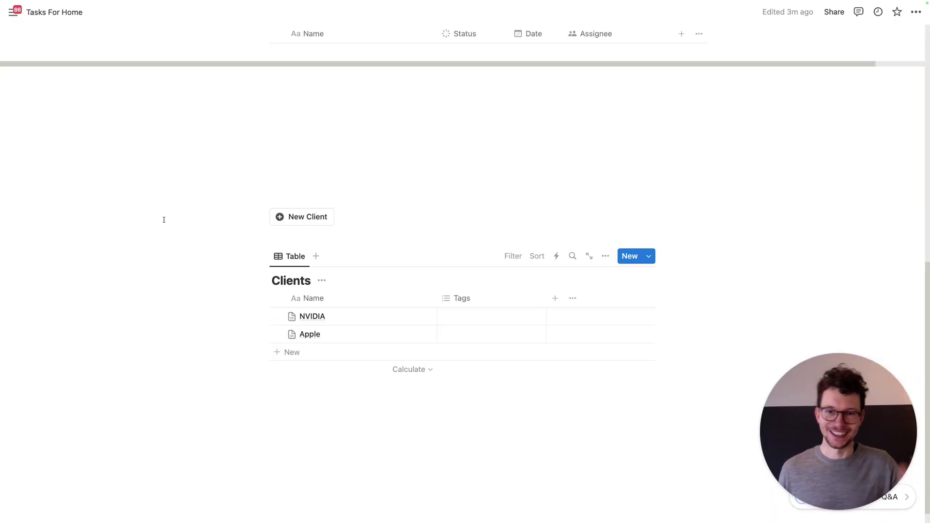
# Scroll the Tasks For Home page back up and to the left
pyautogui.scroll(1, 168, 222)
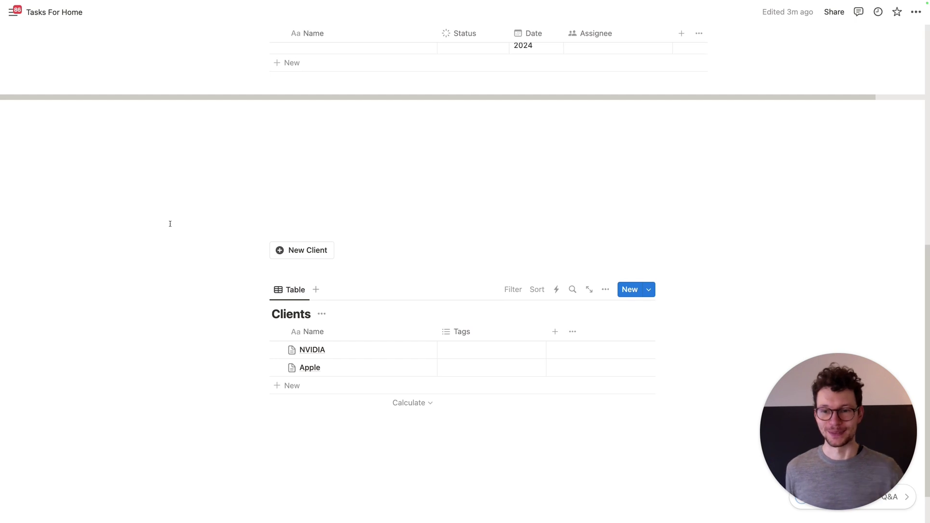
pyautogui.hscroll(-5, 170, 224)
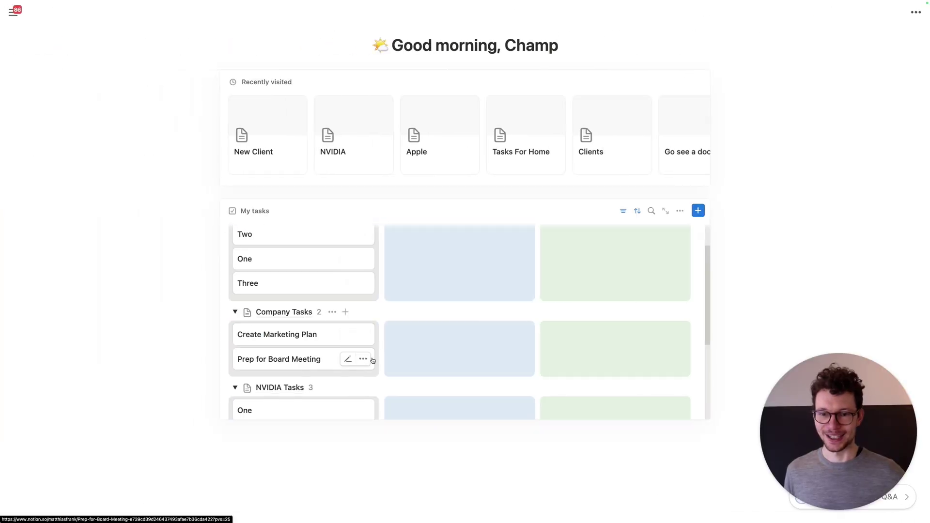